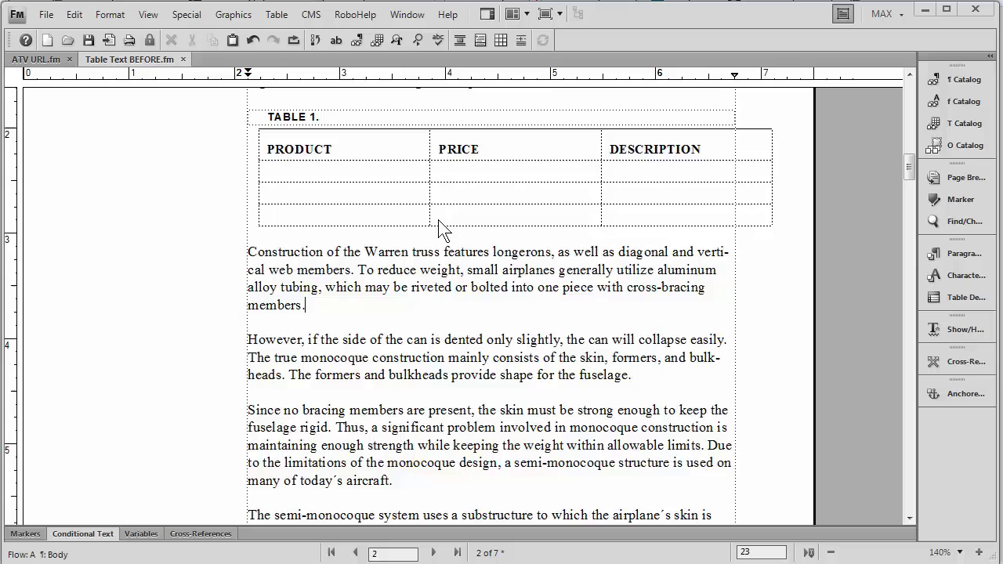
Inspect the table's PRODUCT, PRICE and DESCRIPTION heading cells
{"action": "left_click", "coordinate": [393, 177]}
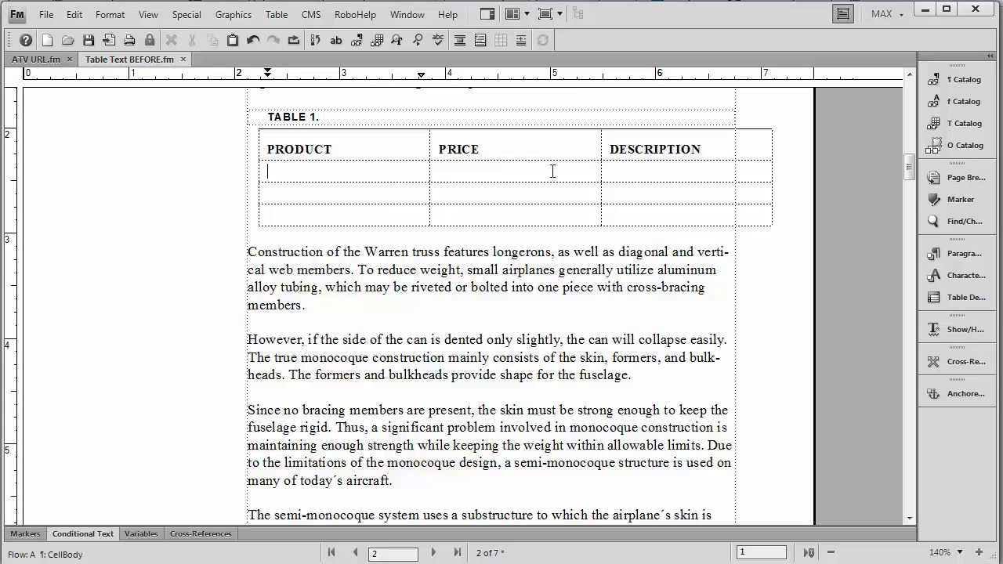
{"action": "left_click", "coordinate": [355, 149], "text": "ctrl"}
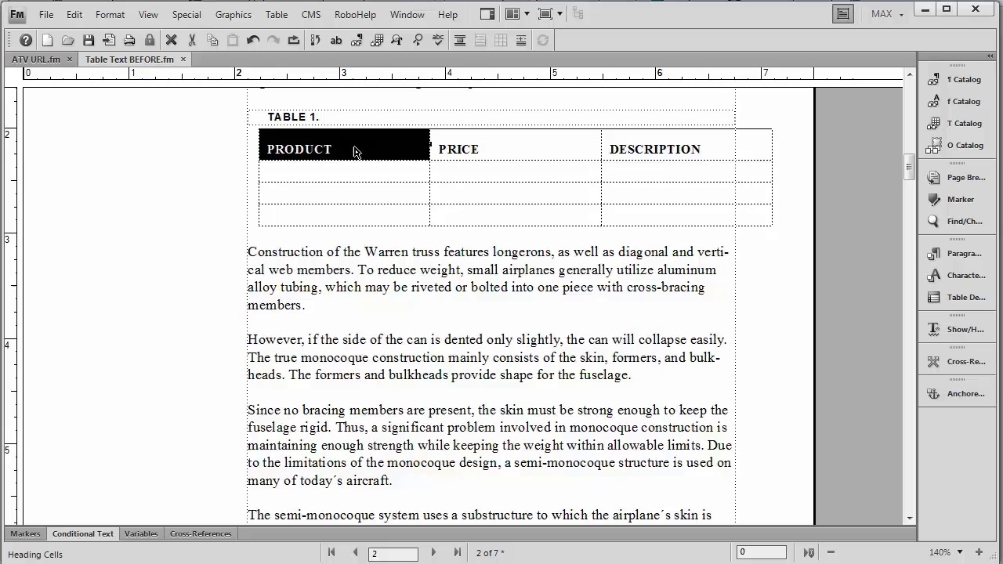
{"action": "left_click", "coordinate": [501, 150], "text": "ctrl"}
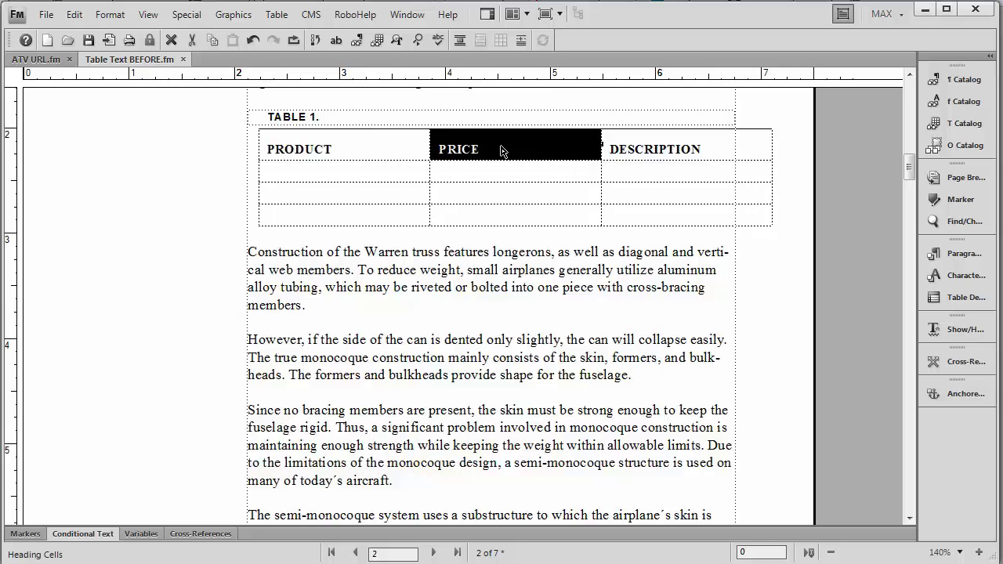
{"action": "left_click", "coordinate": [645, 154], "text": "ctrl"}
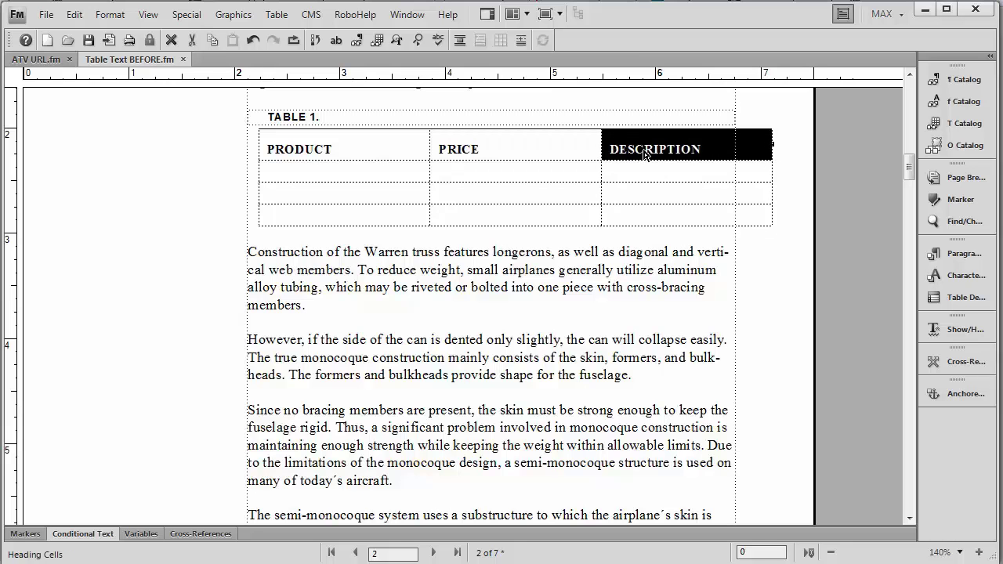
{"action": "left_click", "coordinate": [476, 147]}
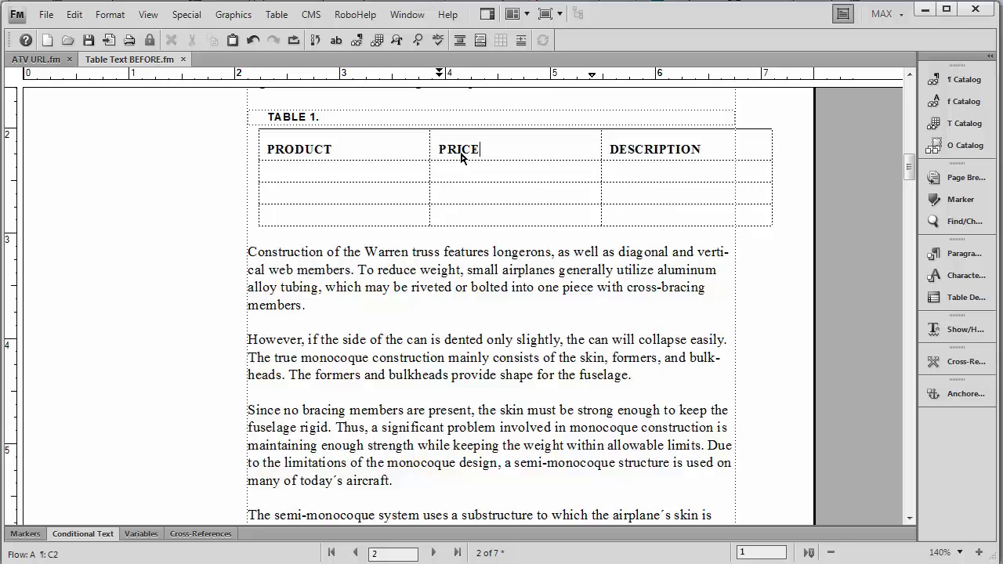
{"action": "left_click", "coordinate": [361, 149]}
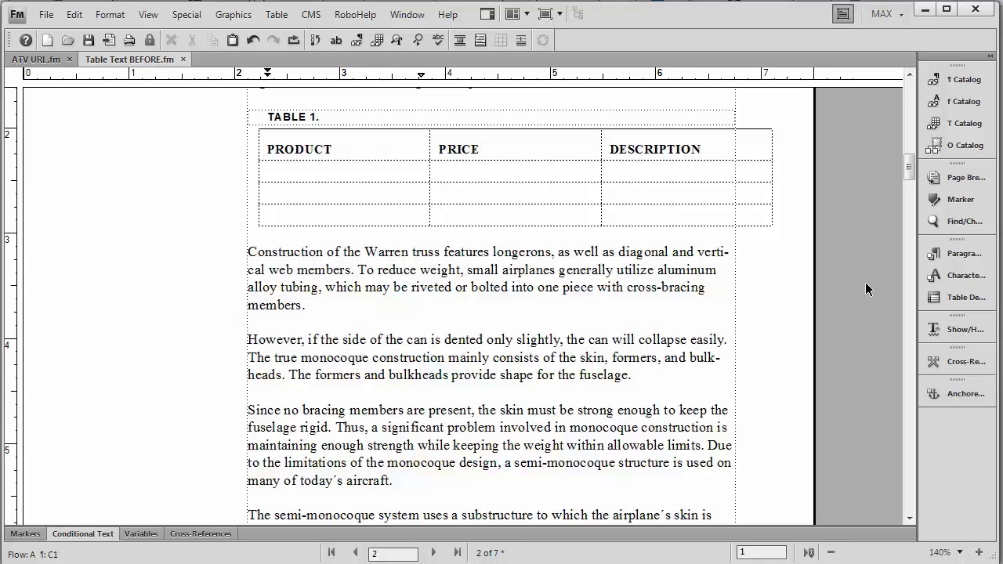
Change the C1 heading autonumber text to 'Product' for all C1 headings, then undo it
{"action": "left_click", "coordinate": [962, 258]}
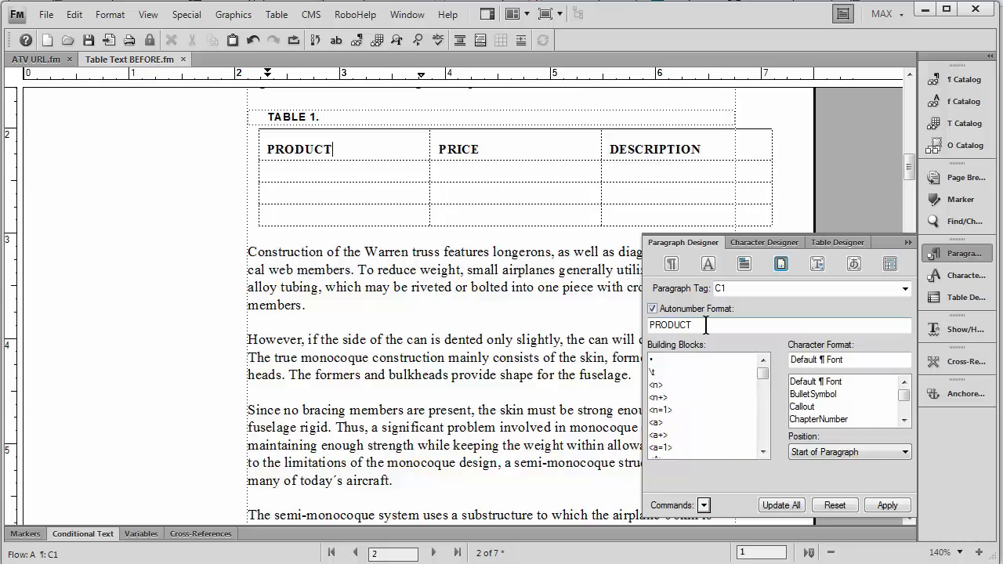
{"action": "left_click_drag", "start_coordinate": [693, 325], "coordinate": [641, 326]}
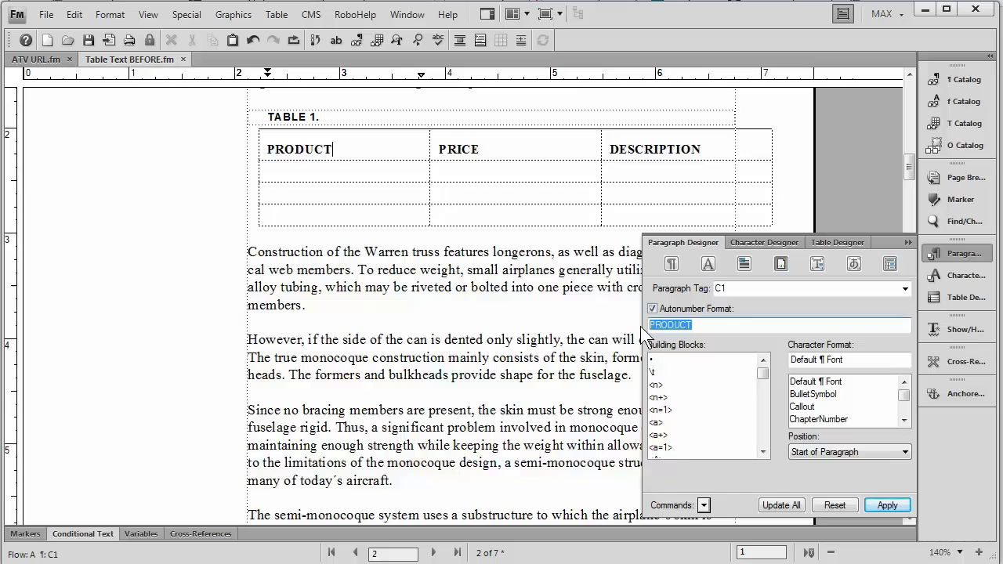
{"action": "type", "text": "Product"}
{"action": "left_click", "coordinate": [781, 506]}
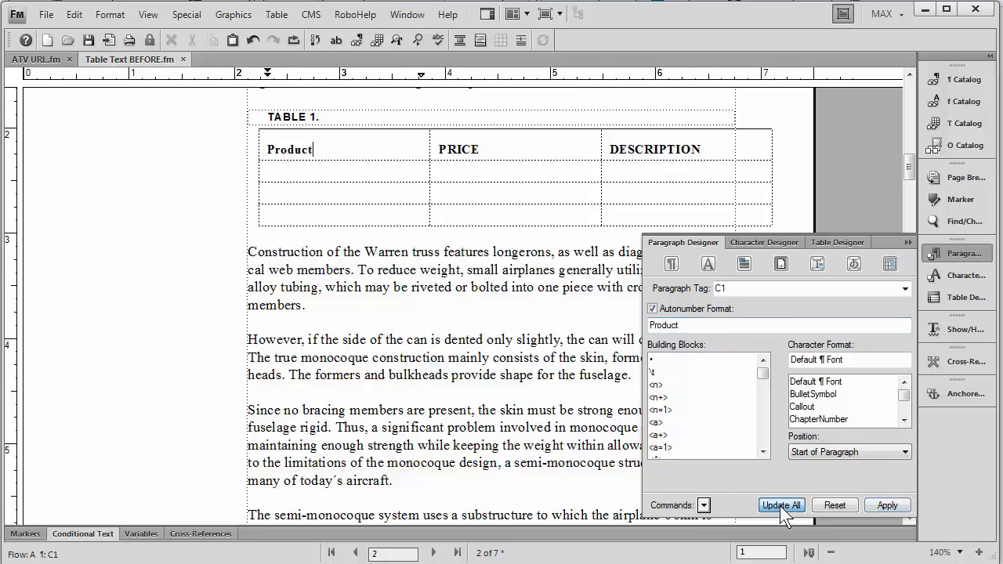
{"action": "left_click", "coordinate": [910, 243]}
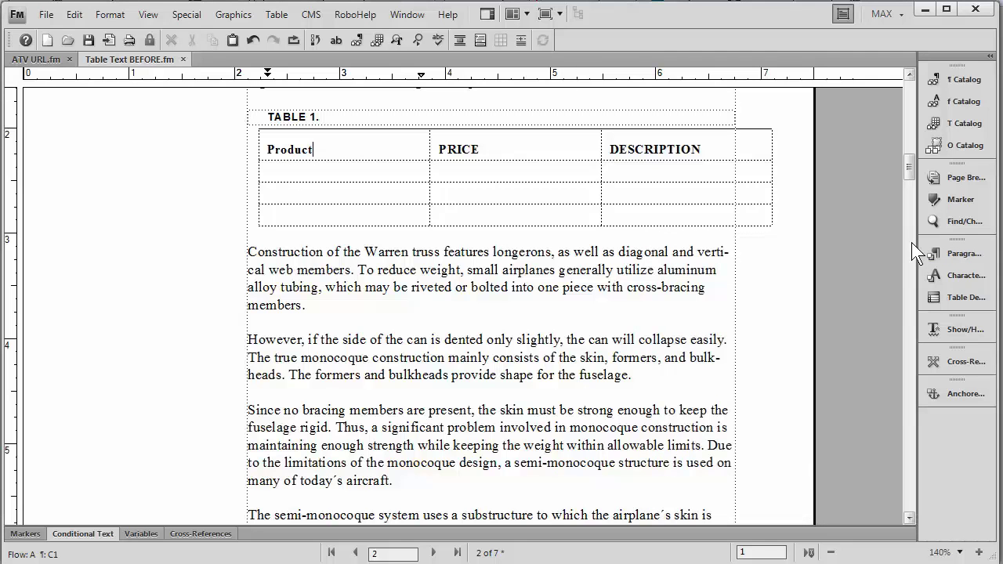
{"action": "key", "text": "ctrl+z"}
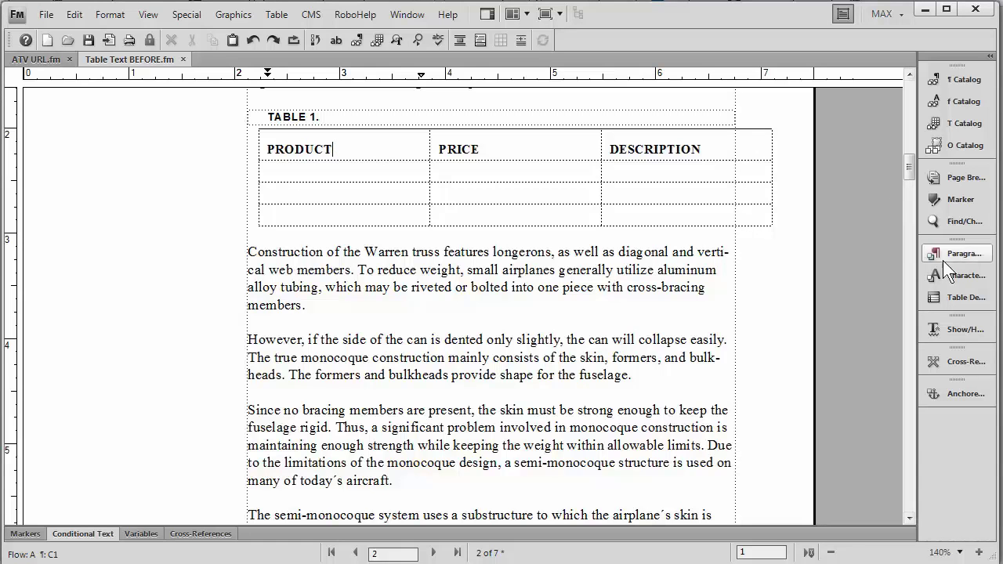
Check the PRICE TABLE format in the Table Designer and select heading and body cells
{"action": "left_click", "coordinate": [947, 299]}
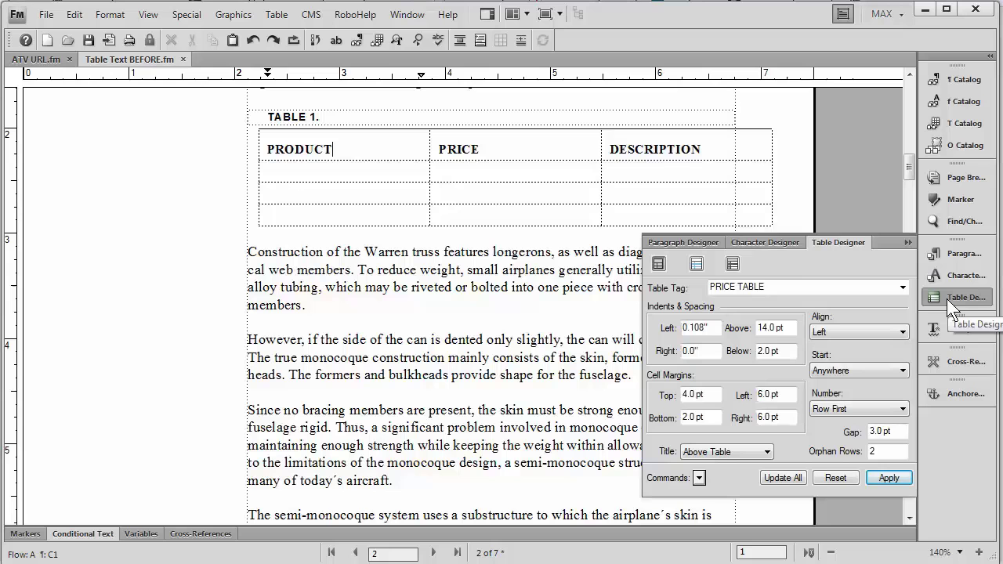
{"action": "left_click", "coordinate": [907, 243]}
{"action": "left_click_drag", "start_coordinate": [333, 154], "coordinate": [474, 156]}
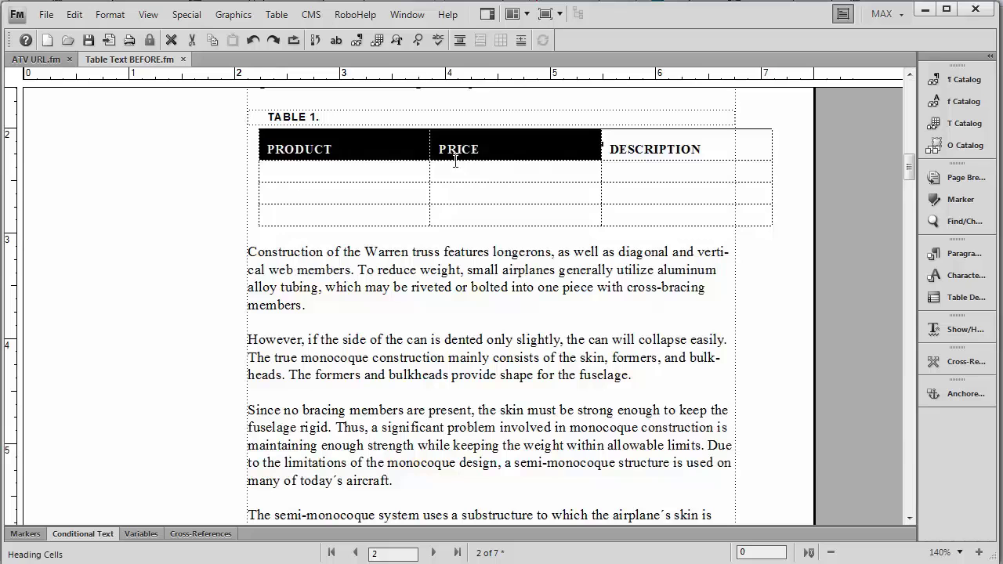
{"action": "left_click_drag", "start_coordinate": [381, 173], "coordinate": [469, 178]}
{"action": "left_click", "coordinate": [408, 150]}
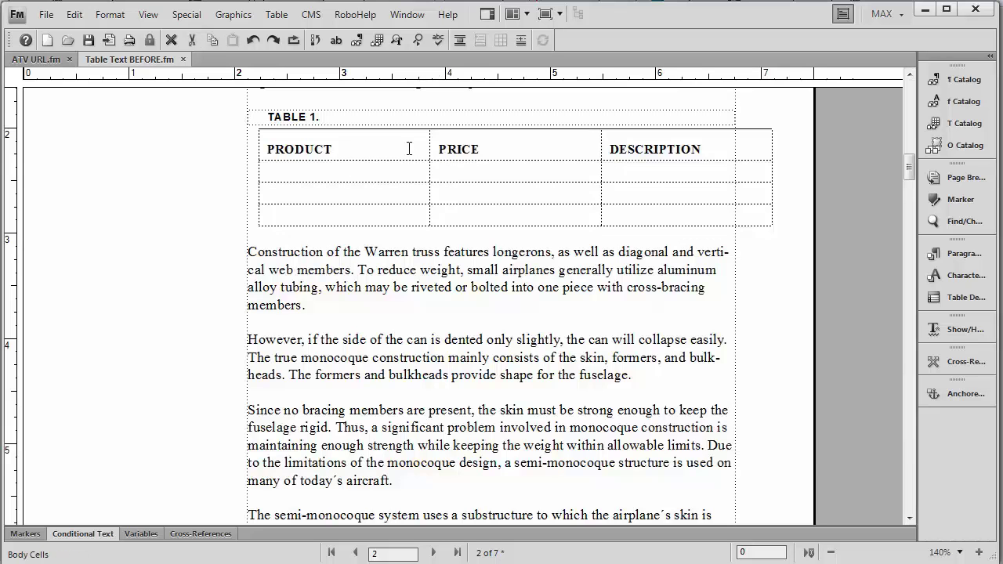
{"action": "left_click_drag", "start_coordinate": [408, 153], "coordinate": [547, 158]}
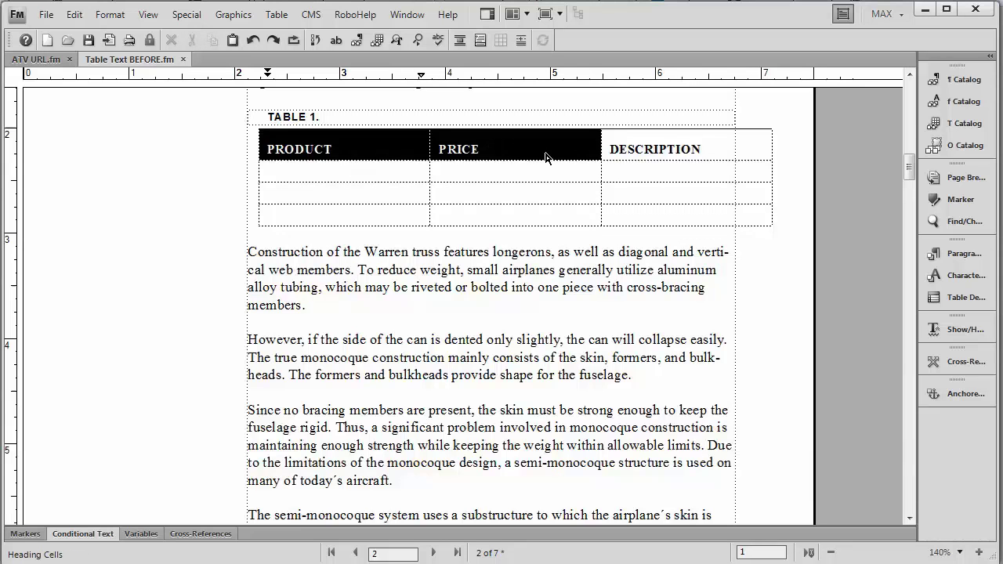
Insert a PRICE TABLE table after the Warren truss paragraph and select its first two columns
{"action": "left_click", "coordinate": [386, 299]}
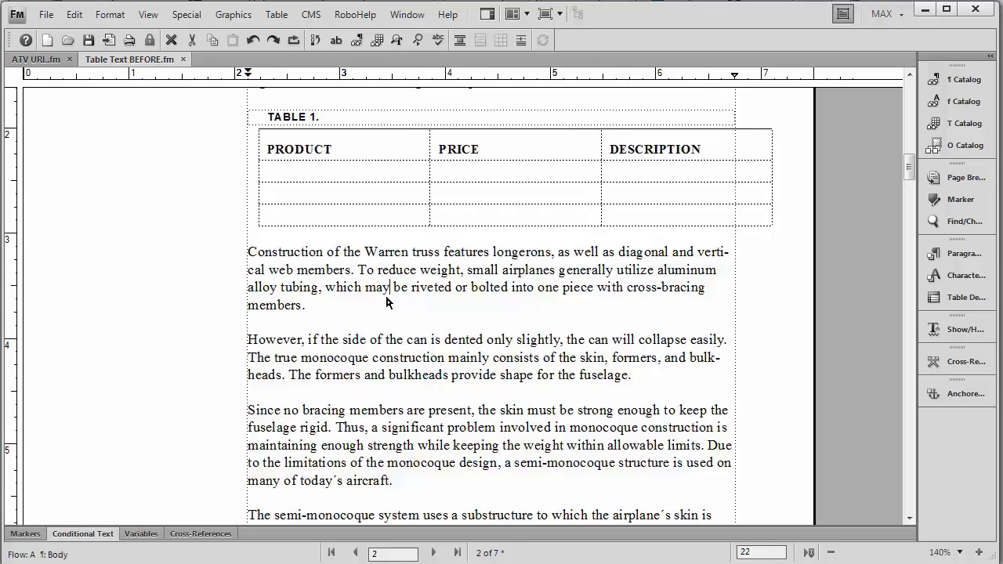
{"action": "left_click", "coordinate": [277, 14]}
{"action": "left_click", "coordinate": [284, 38]}
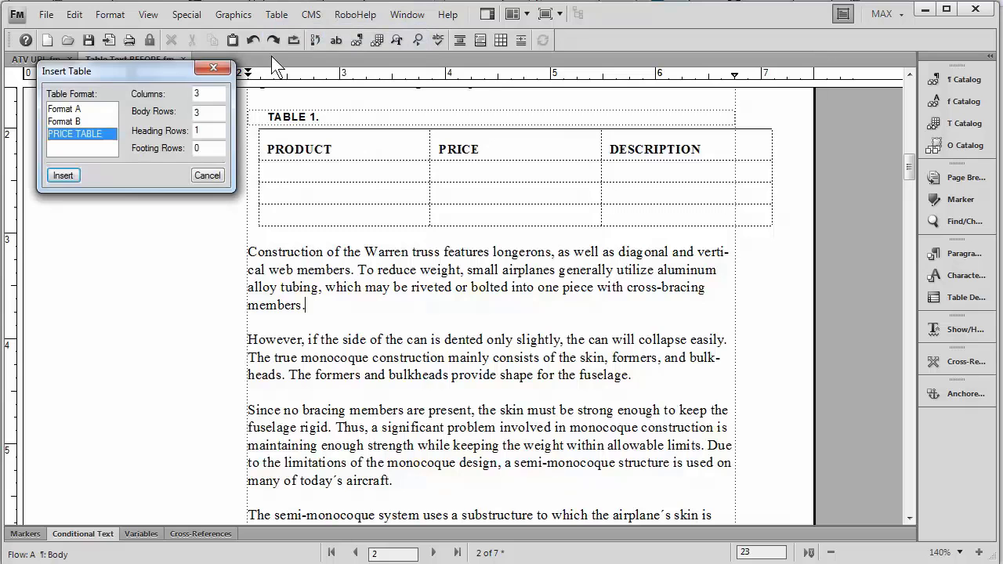
{"action": "left_click", "coordinate": [69, 171]}
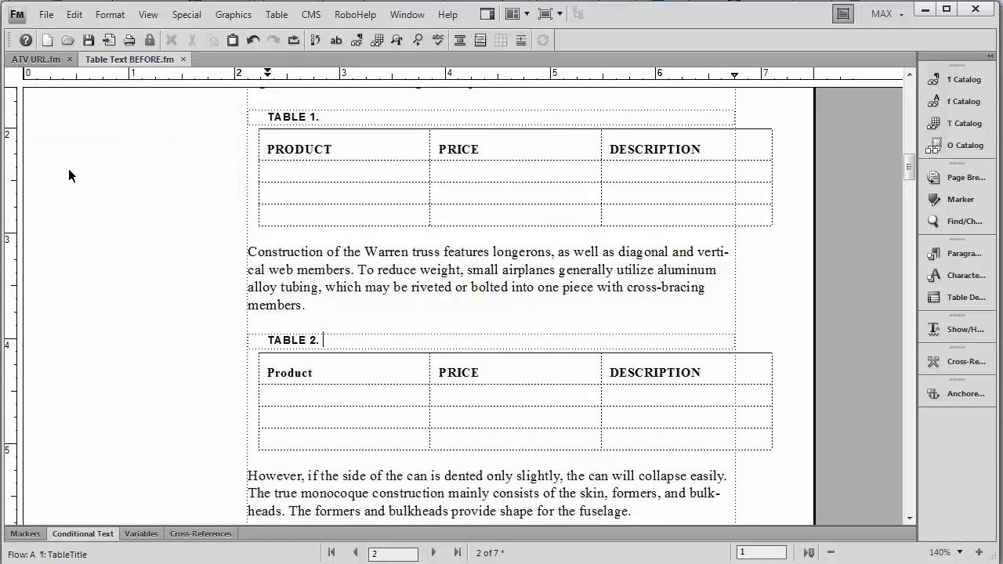
{"action": "left_click_drag", "start_coordinate": [356, 366], "coordinate": [528, 387]}
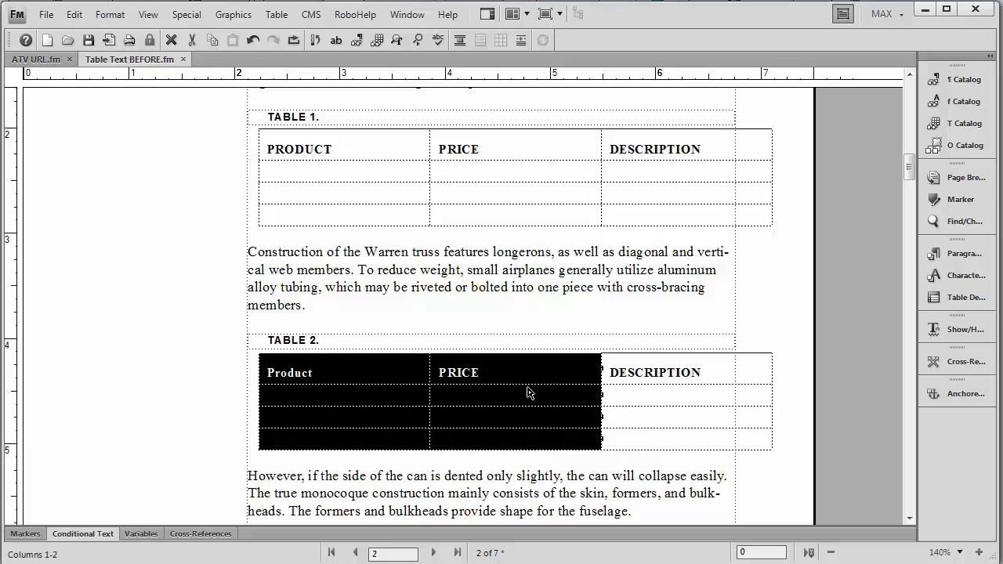
Revert the document to its last saved version
{"action": "left_click", "coordinate": [45, 15]}
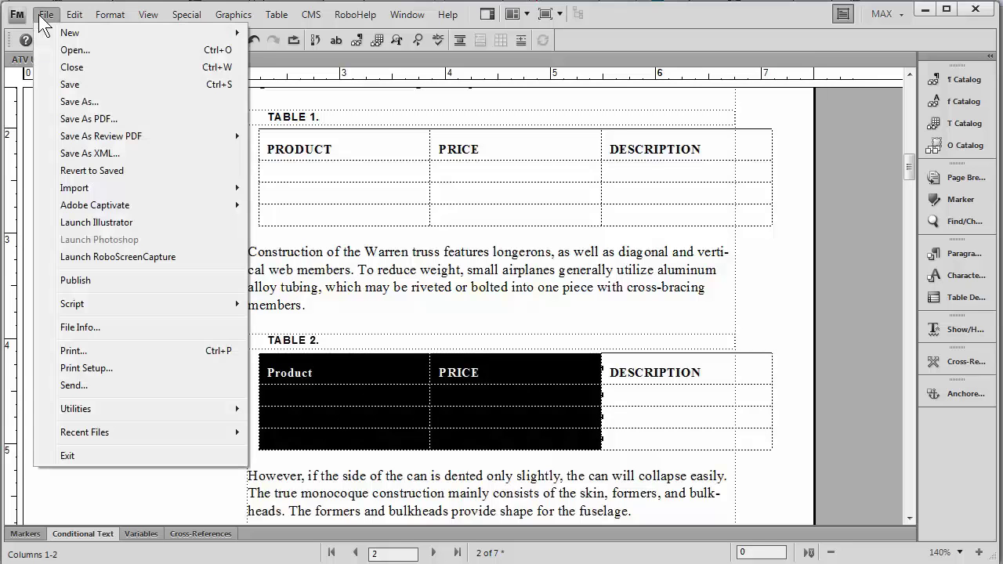
{"action": "left_click", "coordinate": [85, 171]}
{"action": "left_click", "coordinate": [560, 343]}
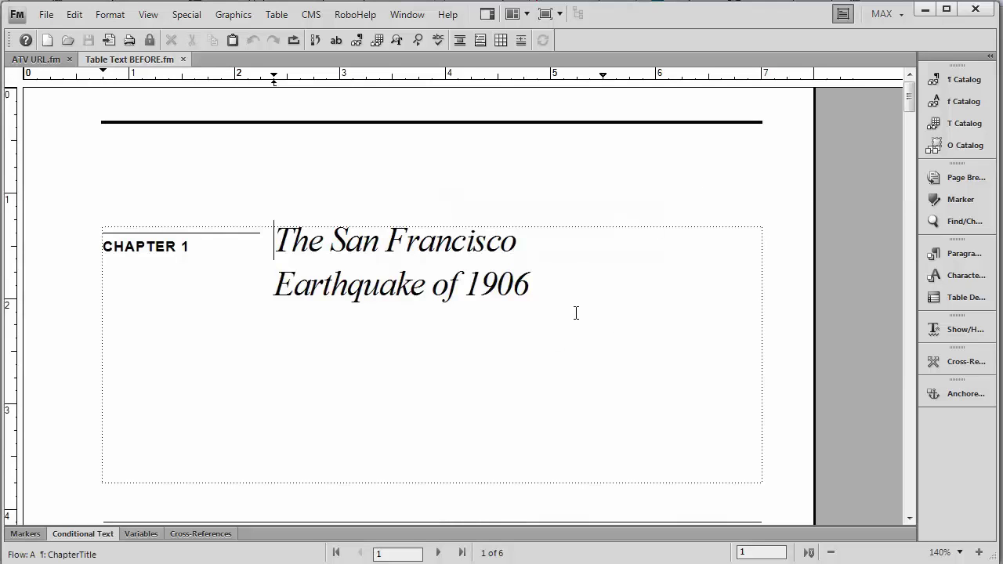
On page 2, insert a Format A table after the first paragraph
{"action": "left_click", "coordinate": [439, 552]}
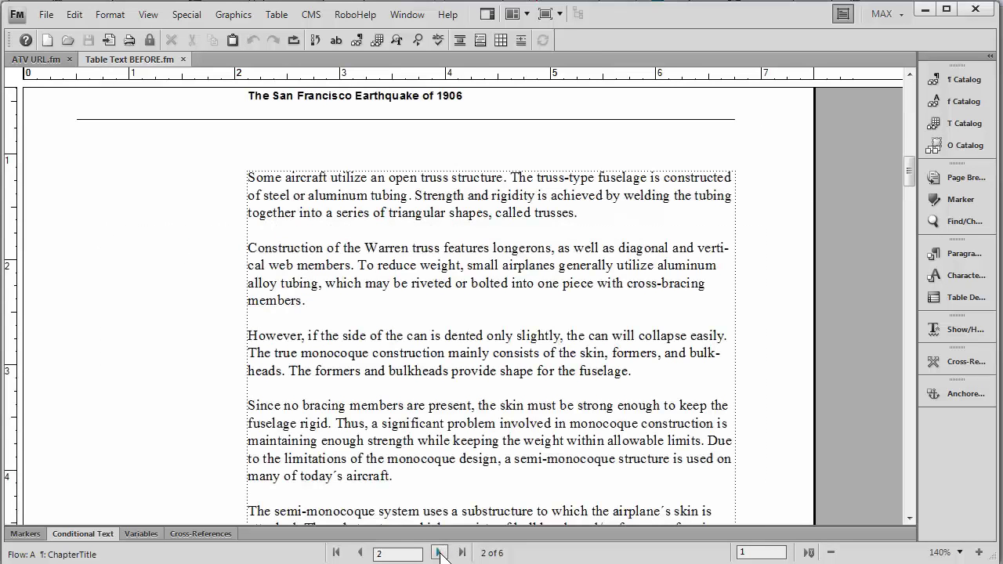
{"action": "left_click", "coordinate": [614, 228]}
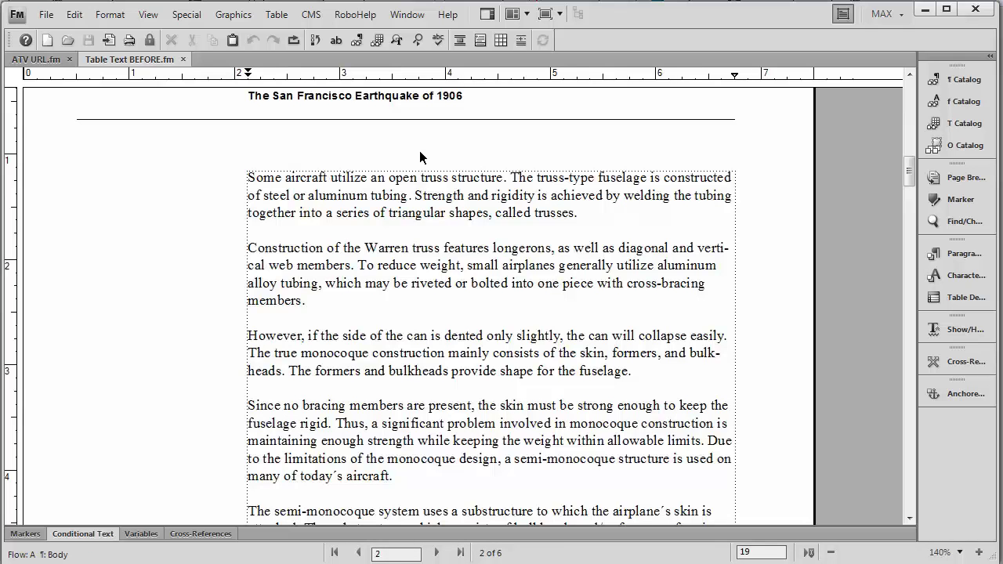
{"action": "left_click", "coordinate": [276, 14]}
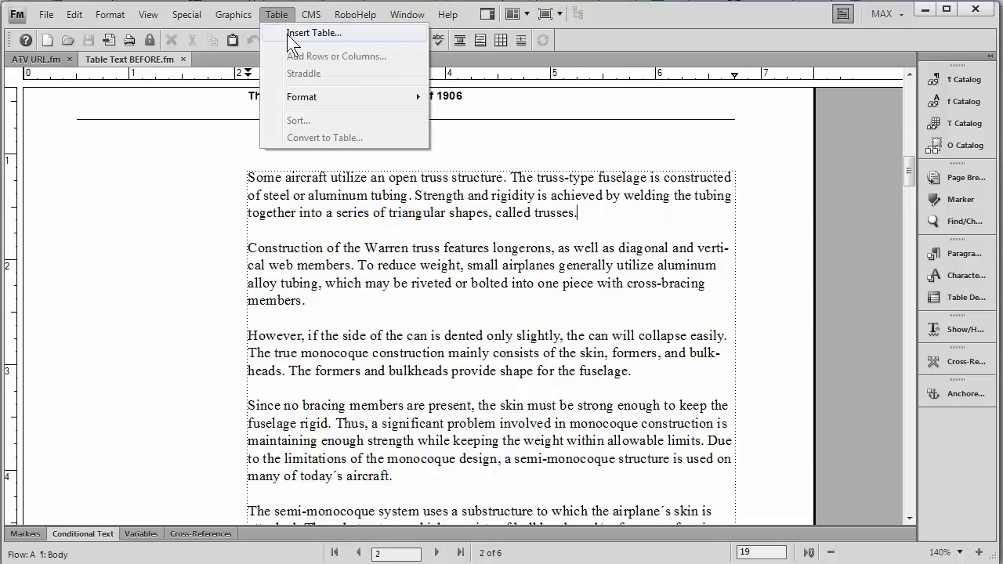
{"action": "left_click", "coordinate": [287, 34]}
{"action": "left_click", "coordinate": [70, 109]}
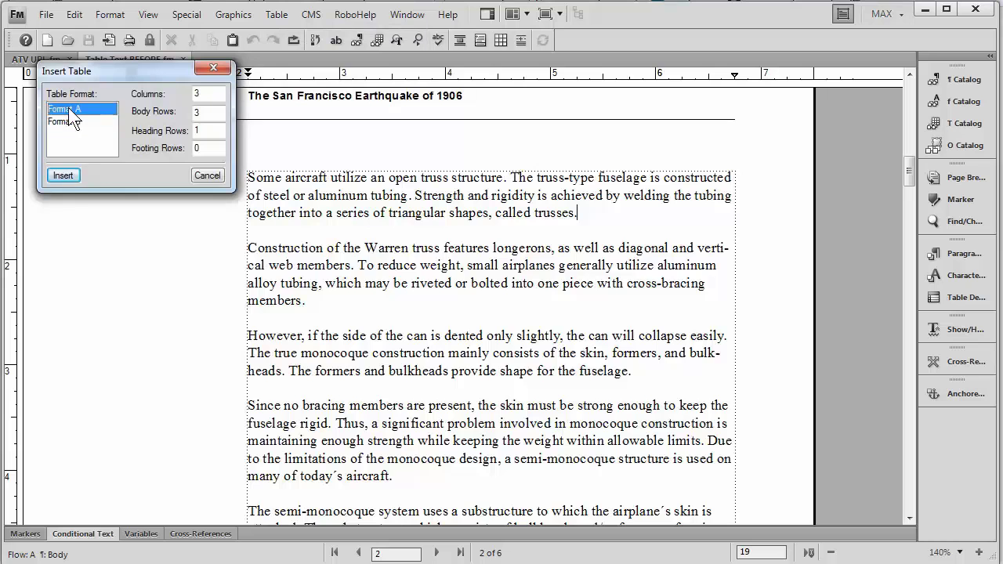
{"action": "left_click", "coordinate": [66, 174]}
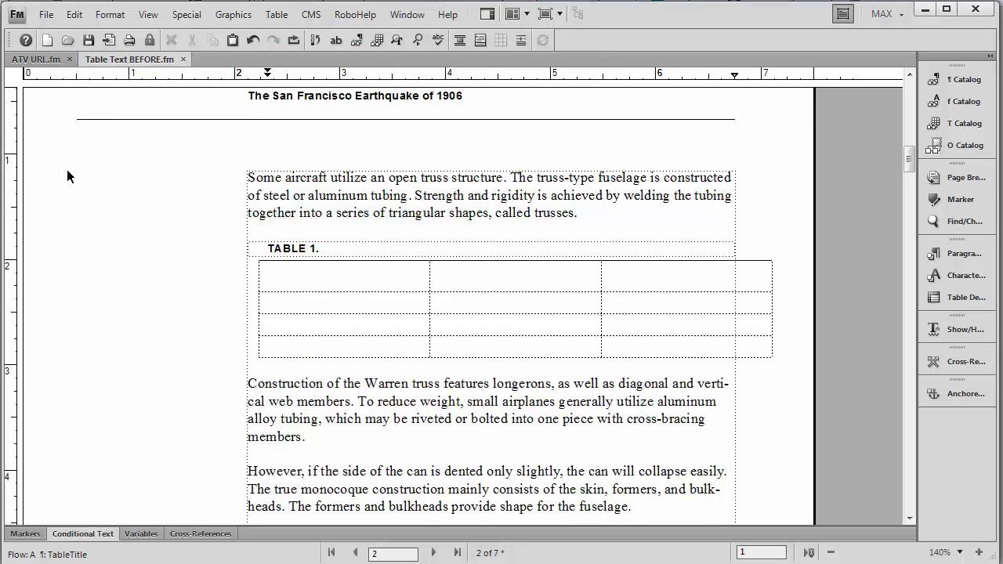
Check each of TABLE 1's three empty heading cells, ending in the first one
{"action": "left_click", "coordinate": [298, 270]}
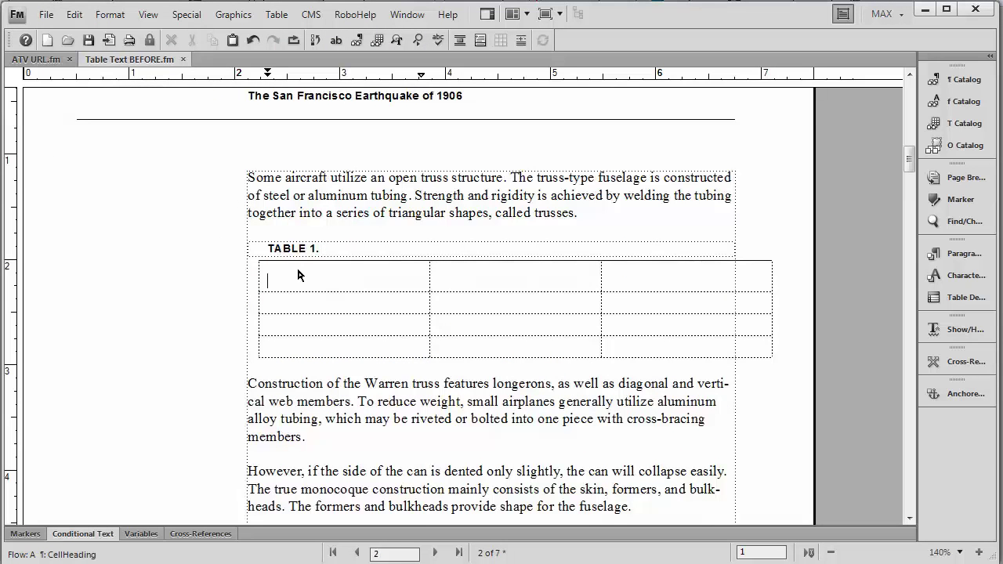
{"action": "left_click", "coordinate": [322, 278], "text": "ctrl"}
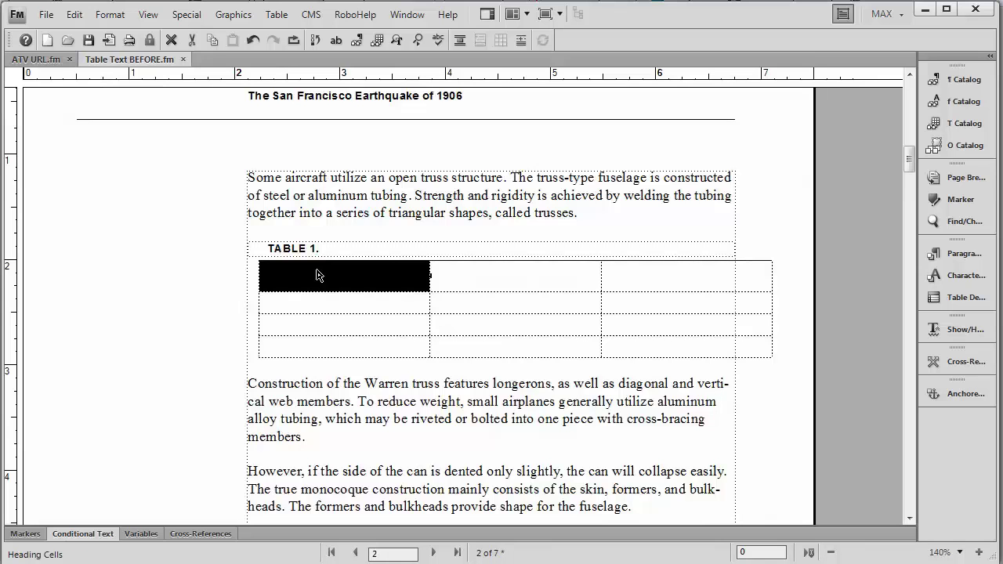
{"action": "left_click", "coordinate": [492, 280], "text": "ctrl"}
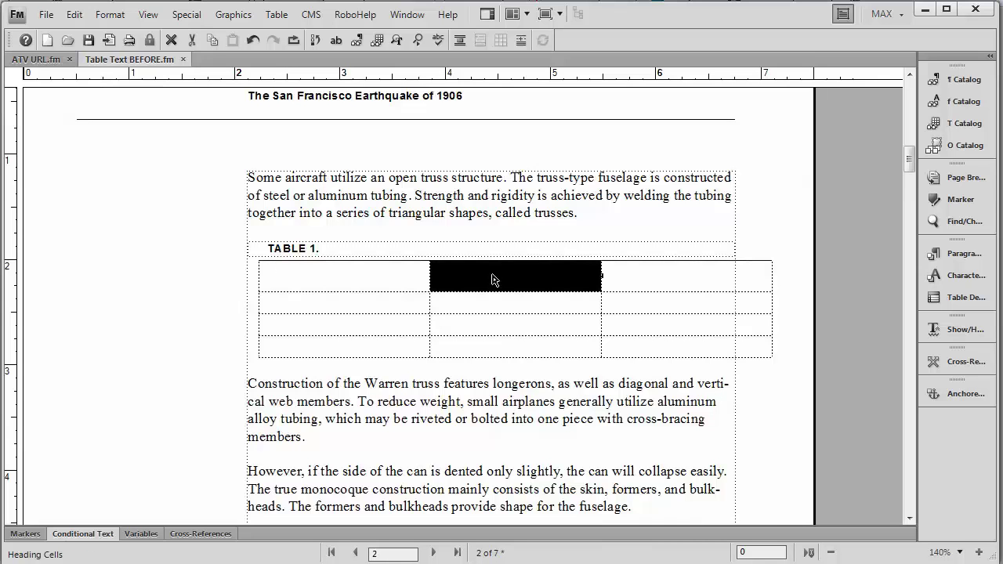
{"action": "left_click", "coordinate": [681, 285], "text": "ctrl"}
{"action": "left_click", "coordinate": [389, 280]}
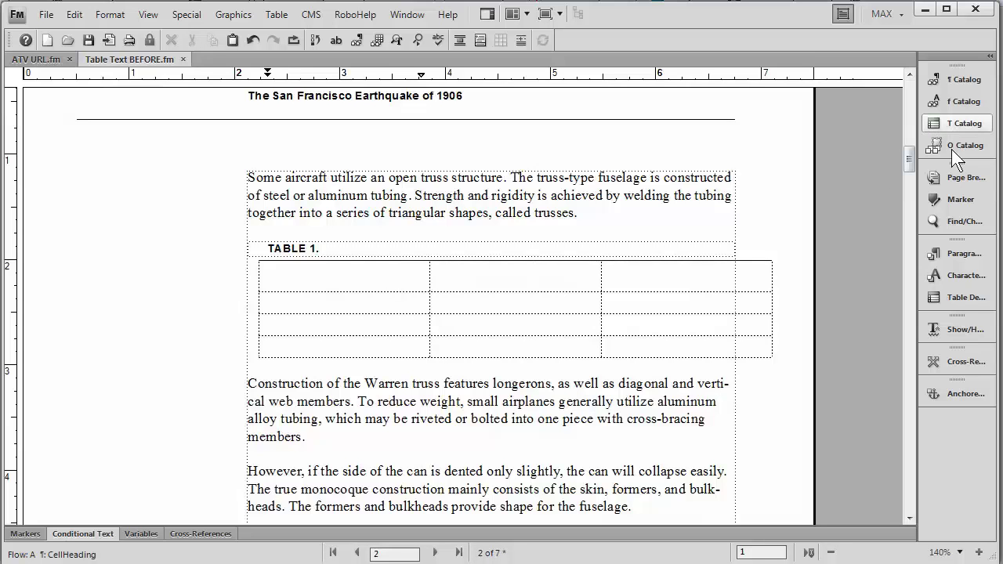
Create paragraph format C1 with autonumber text PRODUCT and apply it to the first heading cell
{"action": "left_click", "coordinate": [966, 254]}
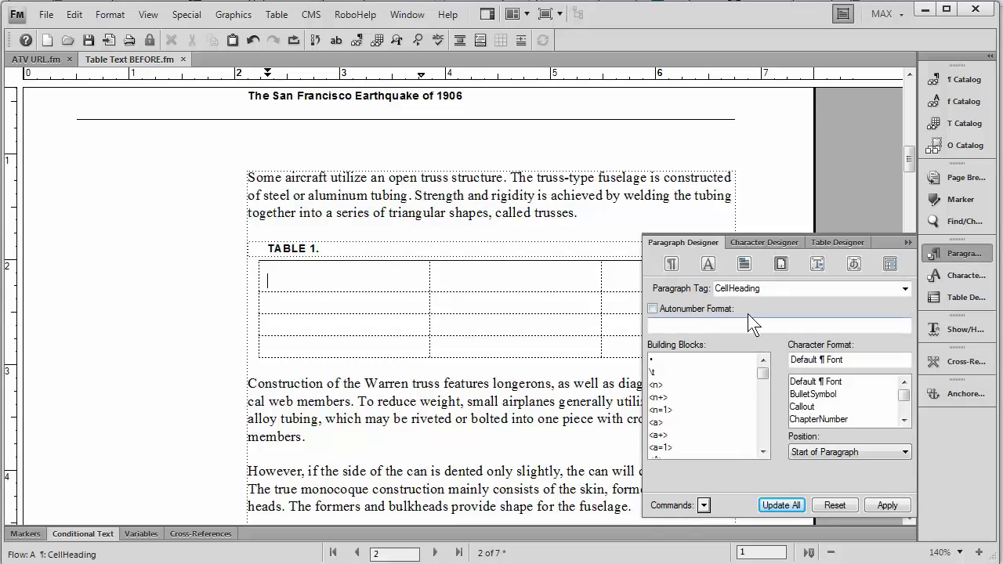
{"action": "left_click_drag", "start_coordinate": [776, 288], "coordinate": [701, 288]}
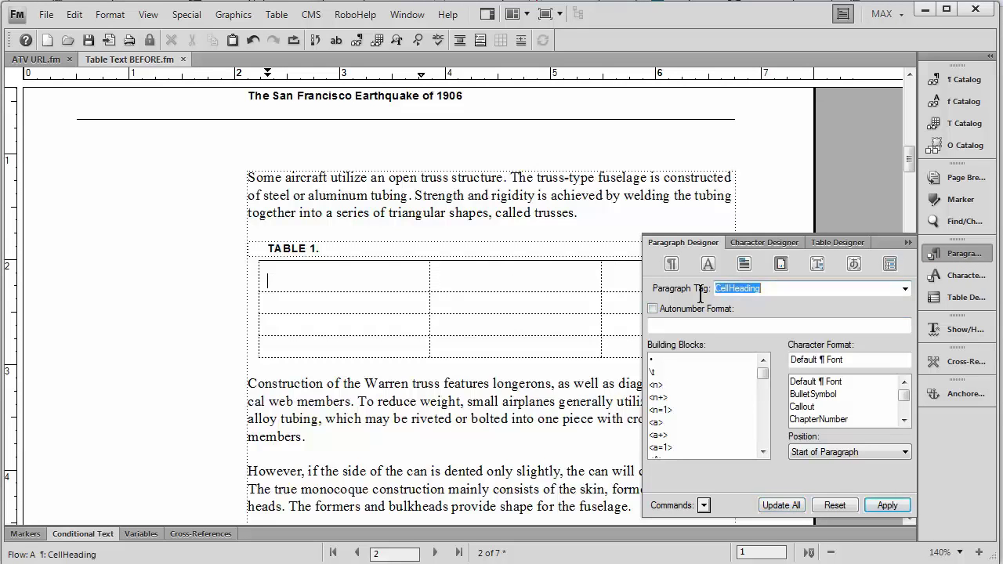
{"action": "type", "text": "C1"}
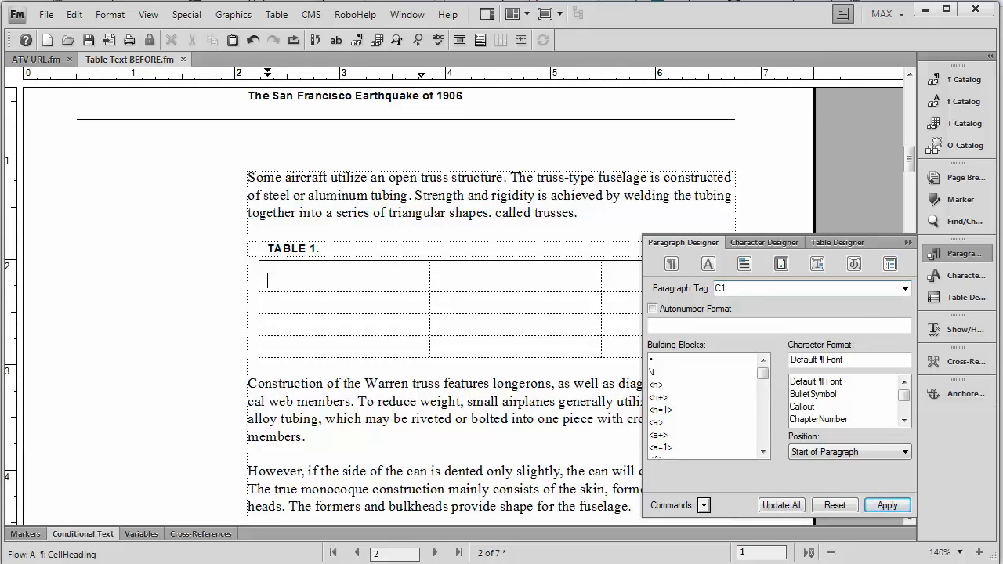
{"action": "left_click", "coordinate": [714, 325]}
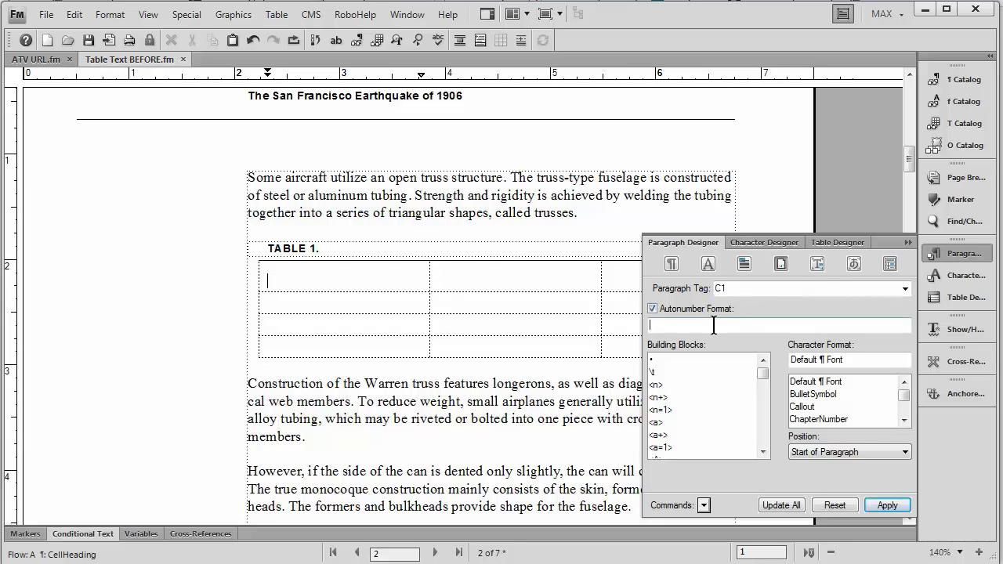
{"action": "type", "text": "PRODUCT"}
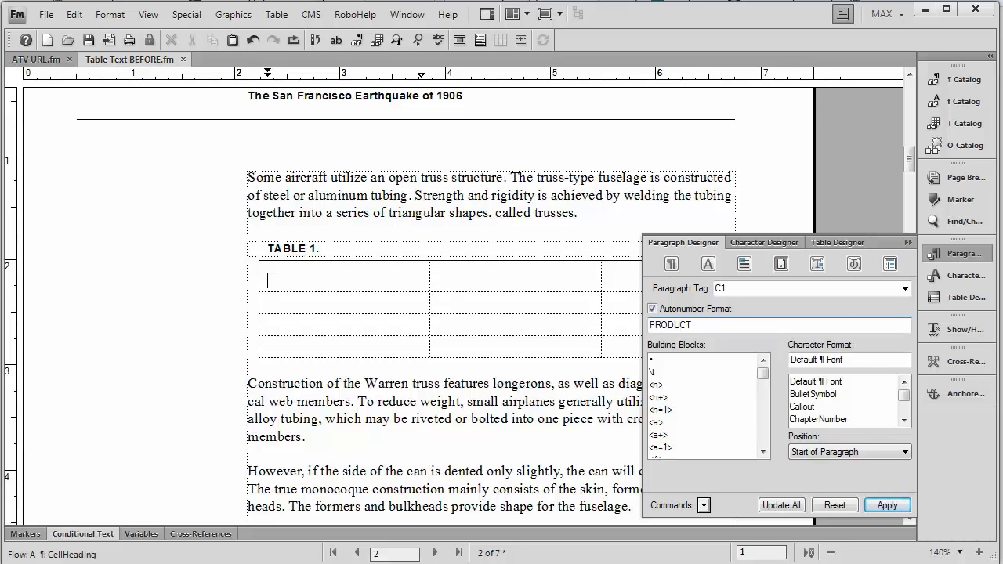
{"action": "key", "text": "Return"}
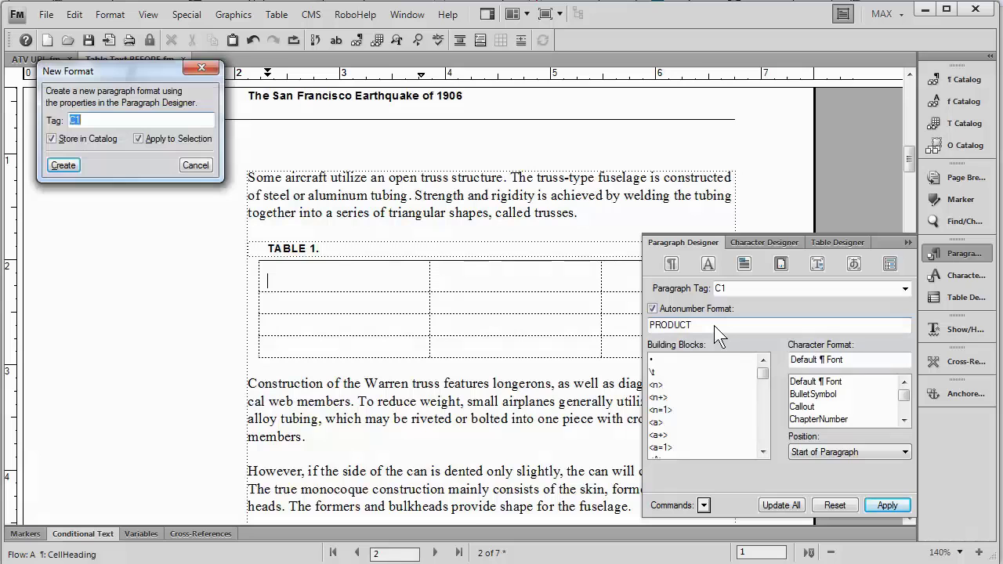
{"action": "key", "text": "Return"}
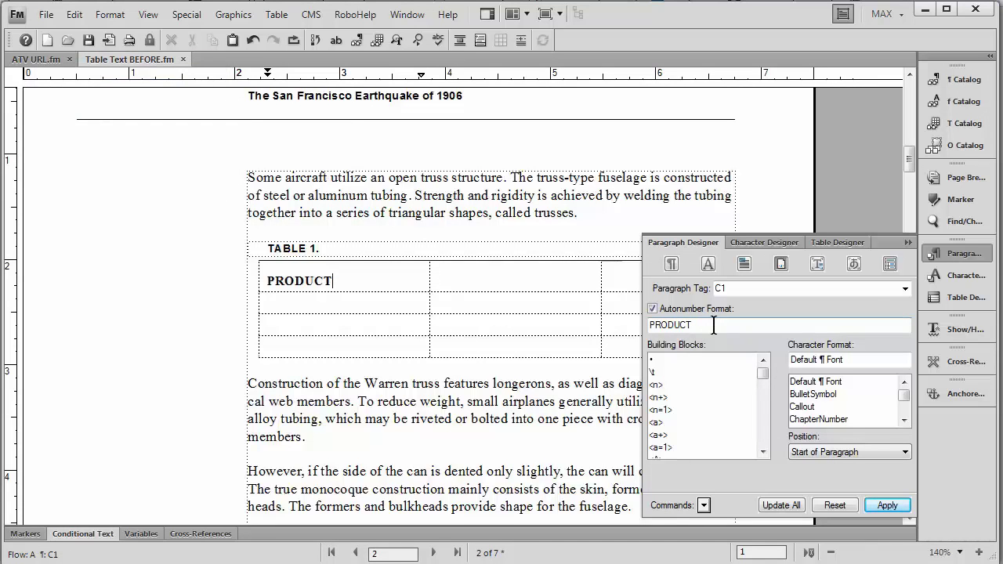
Create paragraph format C2 with autonumber text PRICE and apply it to the second heading cell
{"action": "left_click", "coordinate": [534, 274]}
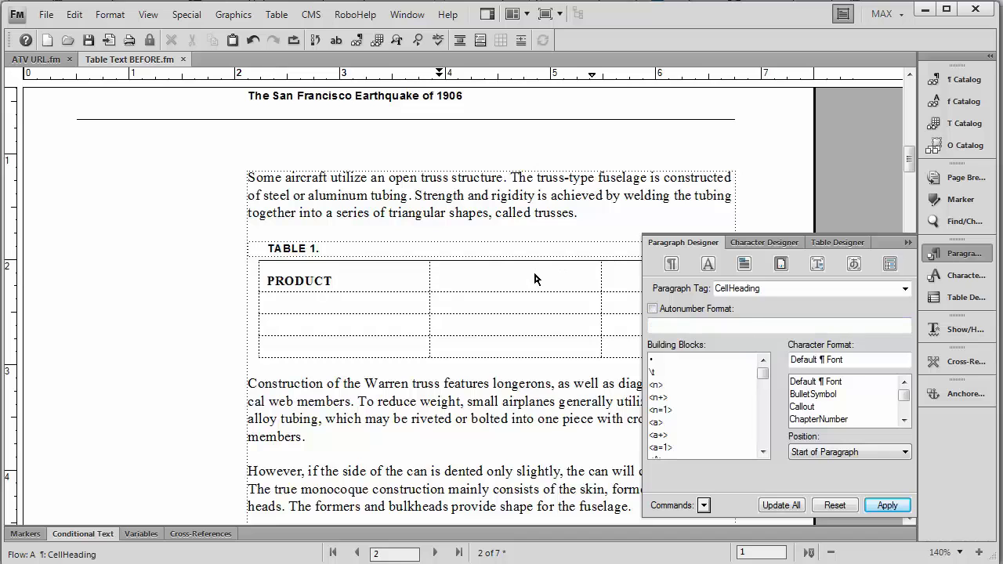
{"action": "double_click", "coordinate": [763, 289]}
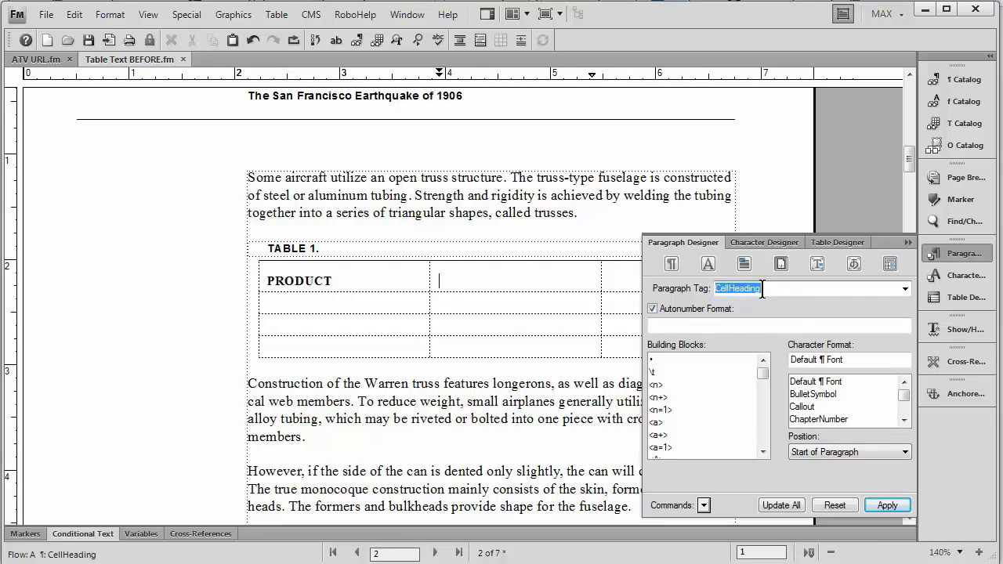
{"action": "type", "text": "c2"}
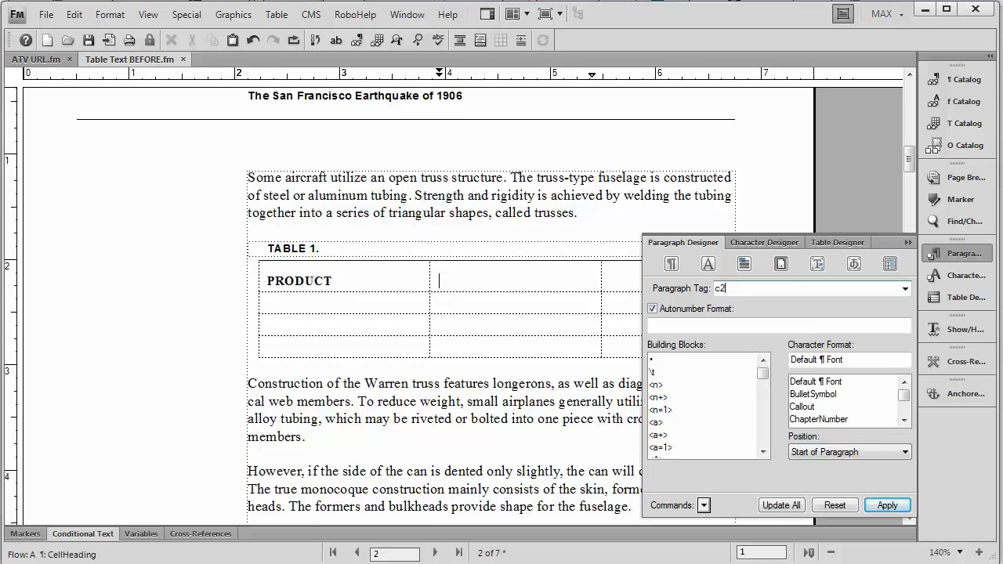
{"action": "key", "text": "BackSpace"}
{"action": "key", "text": "BackSpace"}
{"action": "type", "text": "C2"}
{"action": "left_click", "coordinate": [761, 325]}
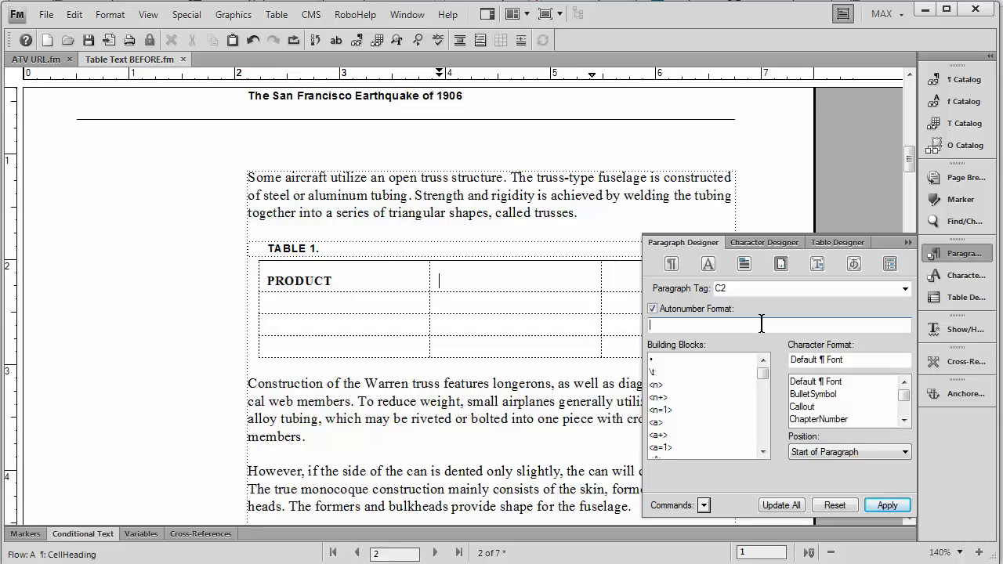
{"action": "type", "text": "PRICE"}
{"action": "key", "text": "Return"}
{"action": "key", "text": "Return"}
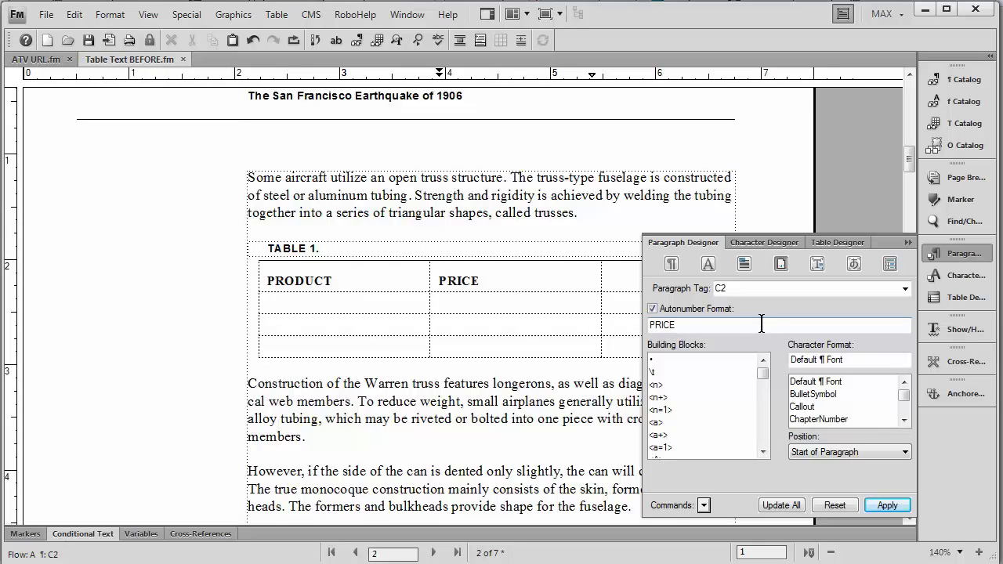
{"action": "left_click", "coordinate": [633, 280]}
Create format C3 with autonumber PRODUCT DESCRIPTION for the third heading, then close the Paragraph Designer
{"action": "double_click", "coordinate": [763, 289]}
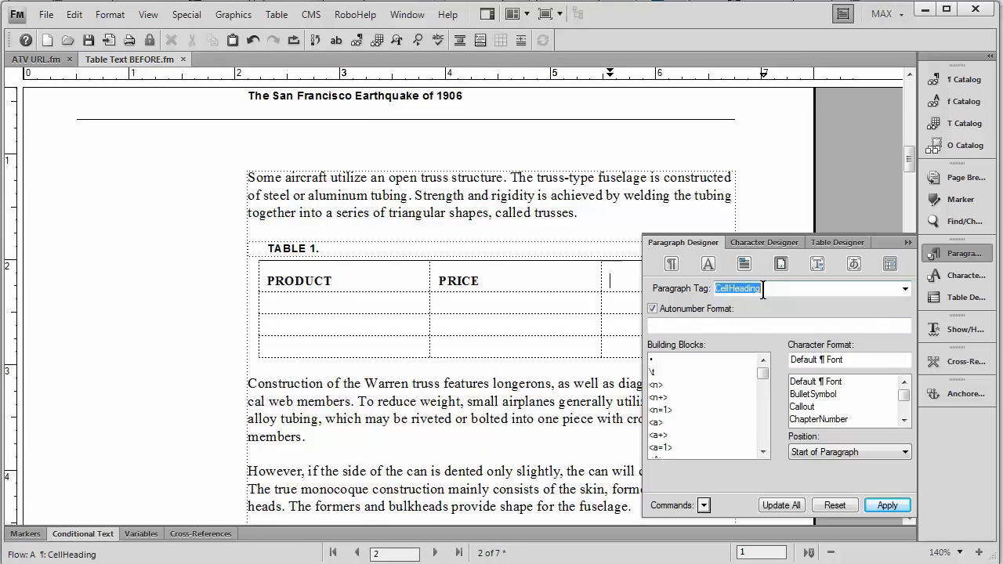
{"action": "type", "text": "C3"}
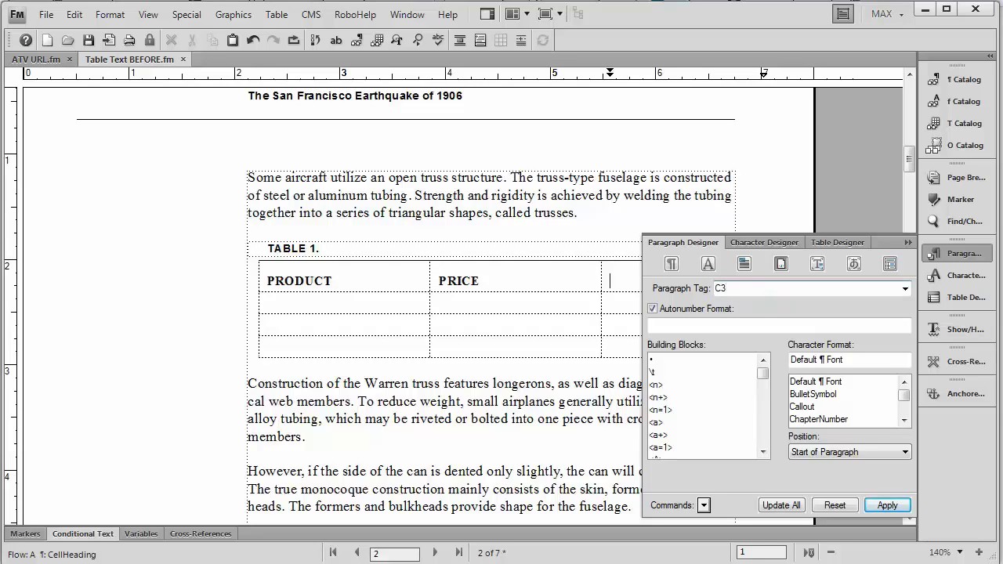
{"action": "left_click", "coordinate": [757, 320]}
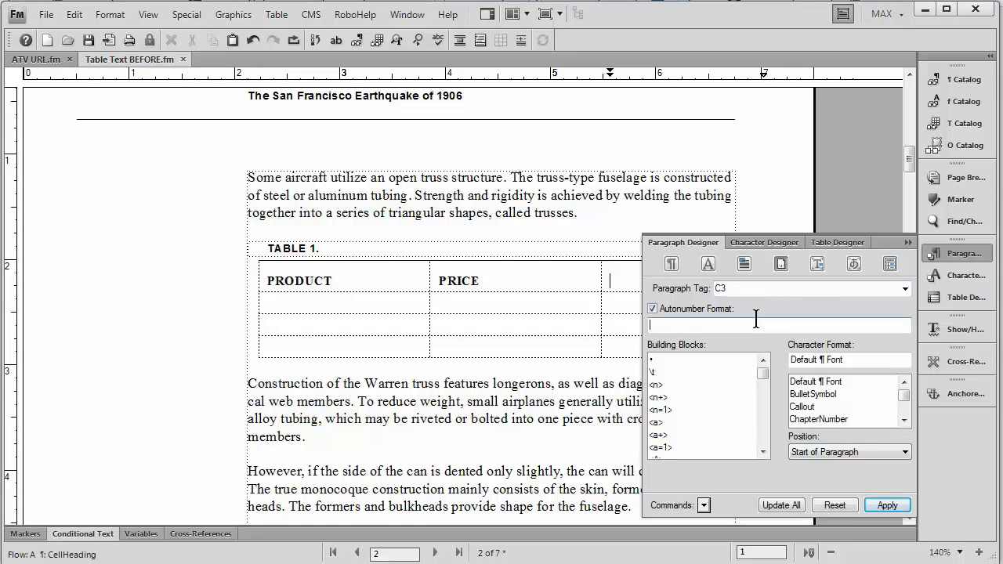
{"action": "type", "text": "D"}
{"action": "key", "text": "BackSpace"}
{"action": "type", "text": "PRODUCT DESCRIPTION"}
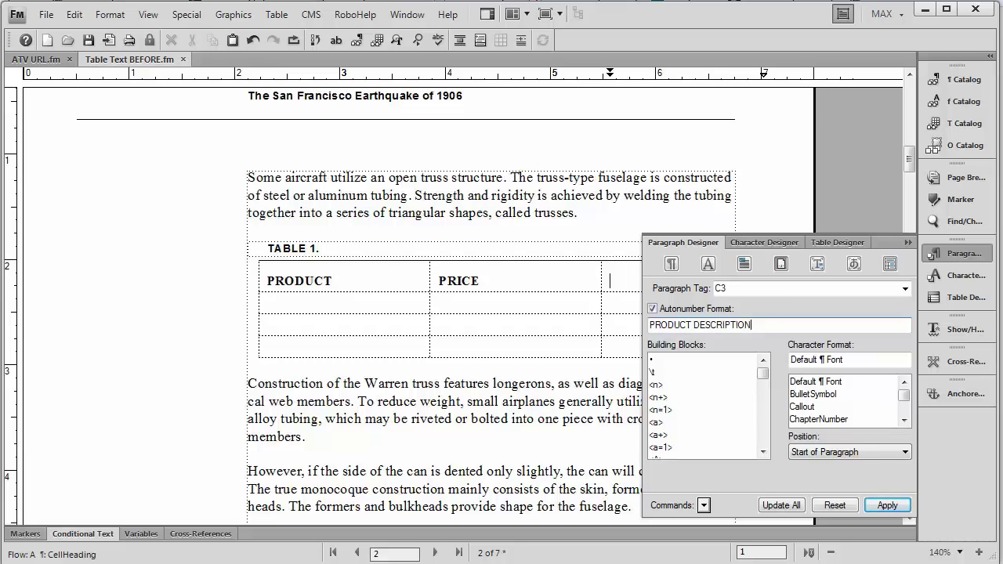
{"action": "key", "text": "Return"}
{"action": "key", "text": "Return"}
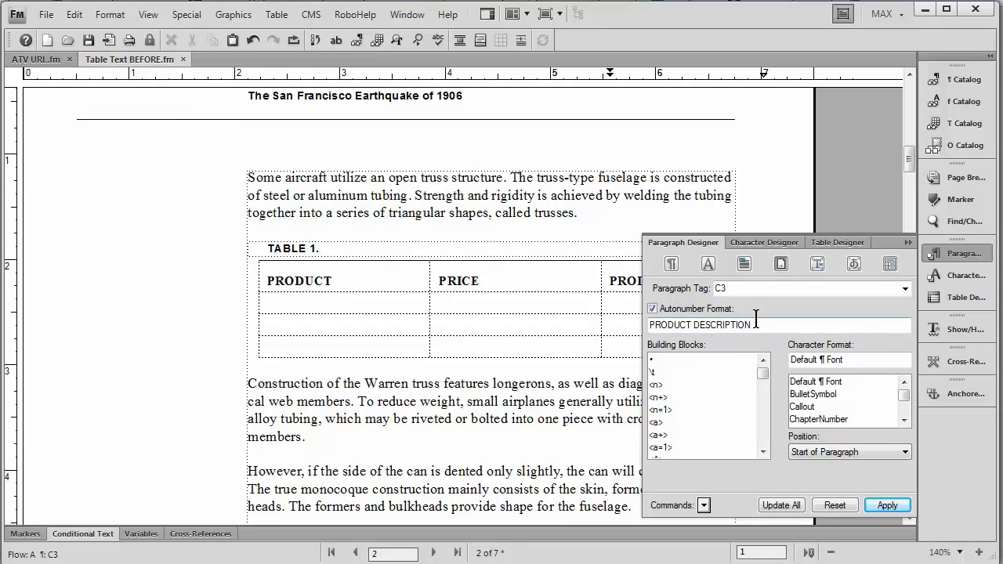
{"action": "left_click", "coordinate": [908, 243]}
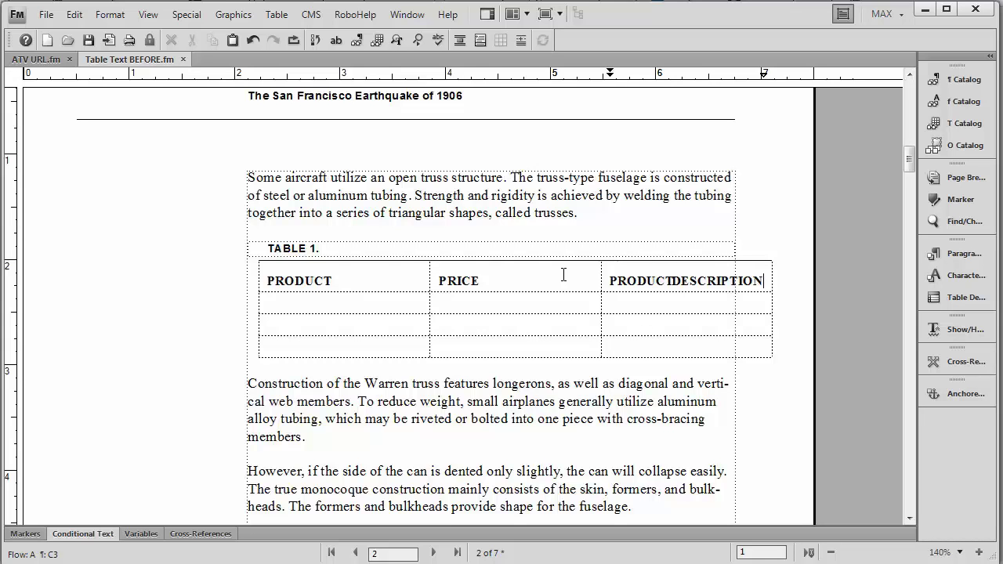
Narrow the PRICE column, then the PRODUCT DESCRIPTION column, until TABLE 1 fits the text column
{"action": "left_click_drag", "start_coordinate": [563, 276], "coordinate": [565, 334]}
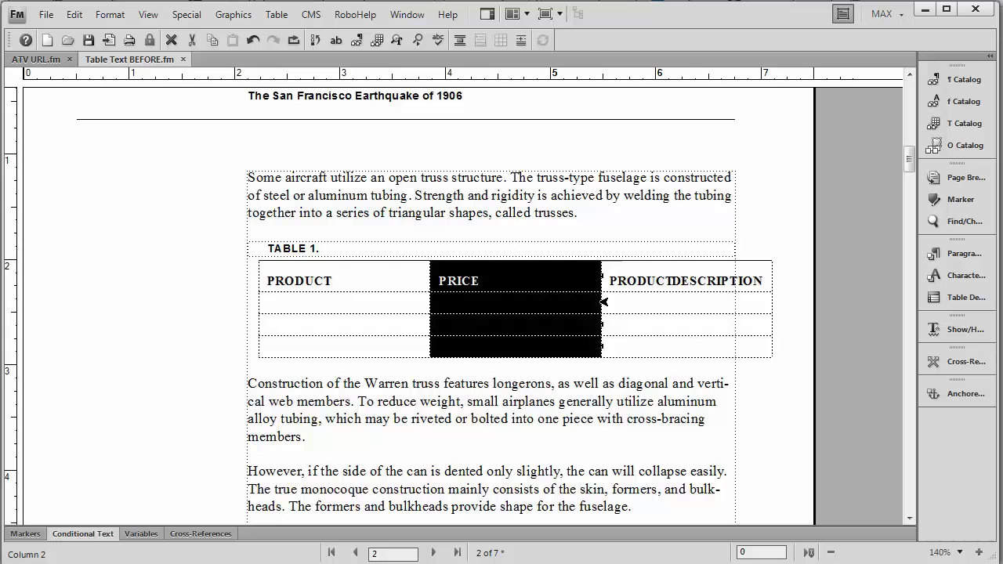
{"action": "left_click_drag", "start_coordinate": [602, 302], "coordinate": [533, 303]}
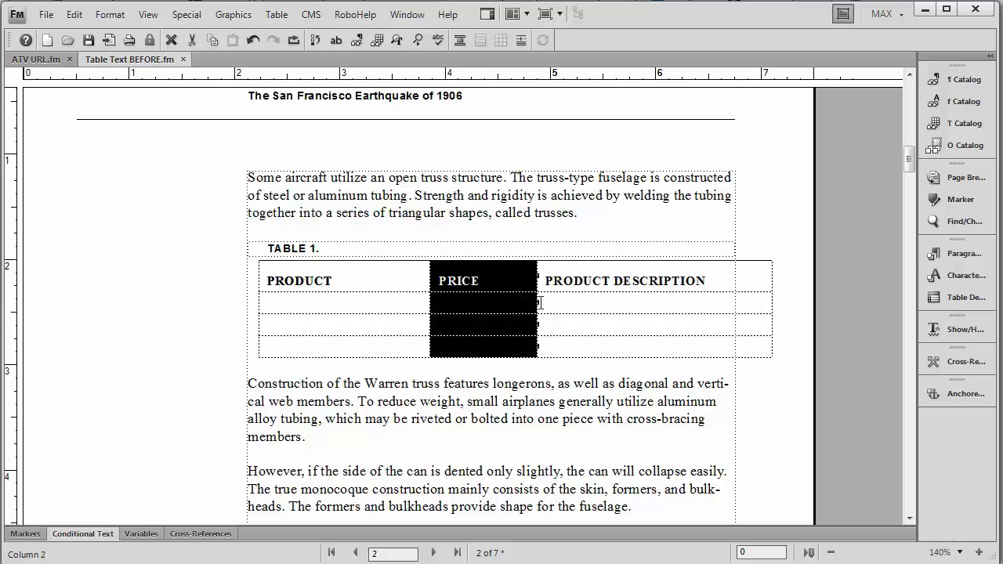
{"action": "left_click_drag", "start_coordinate": [539, 302], "coordinate": [524, 302]}
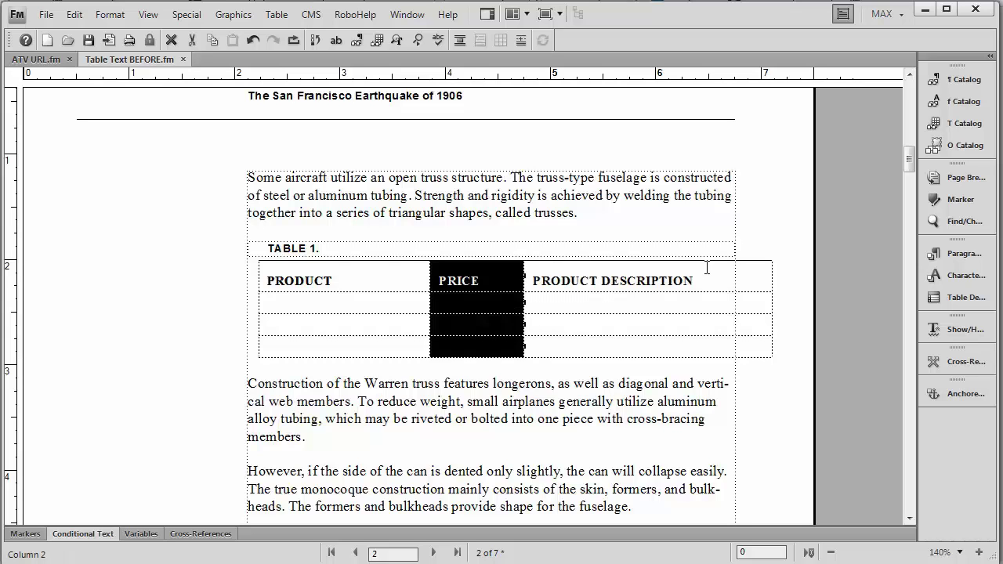
{"action": "left_click_drag", "start_coordinate": [708, 270], "coordinate": [712, 331]}
{"action": "left_click_drag", "start_coordinate": [774, 302], "coordinate": [736, 303]}
{"action": "left_click", "coordinate": [686, 385]}
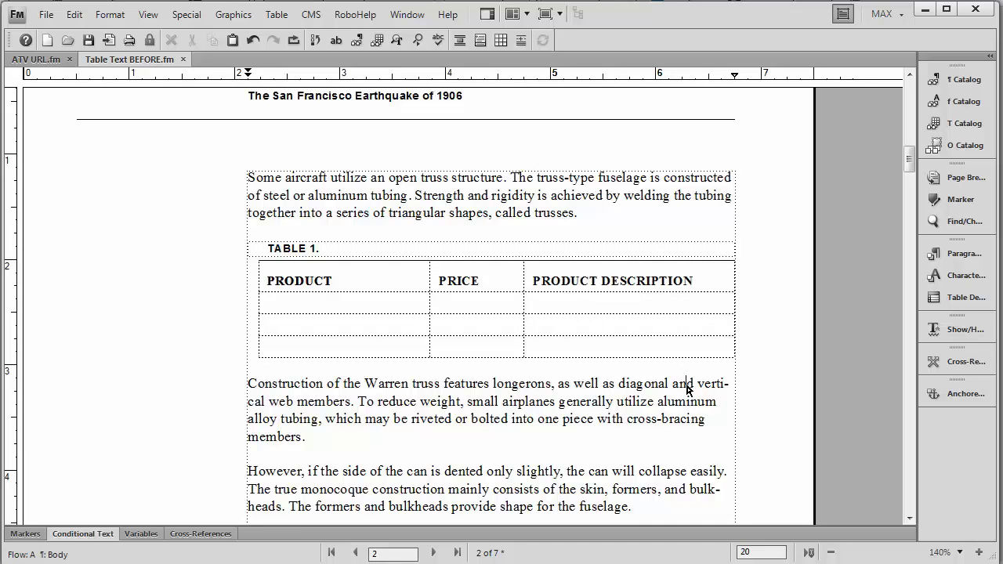
Open the Table Designer for TABLE 1 and check its three heading cells and first body cell
{"action": "left_click", "coordinate": [364, 285]}
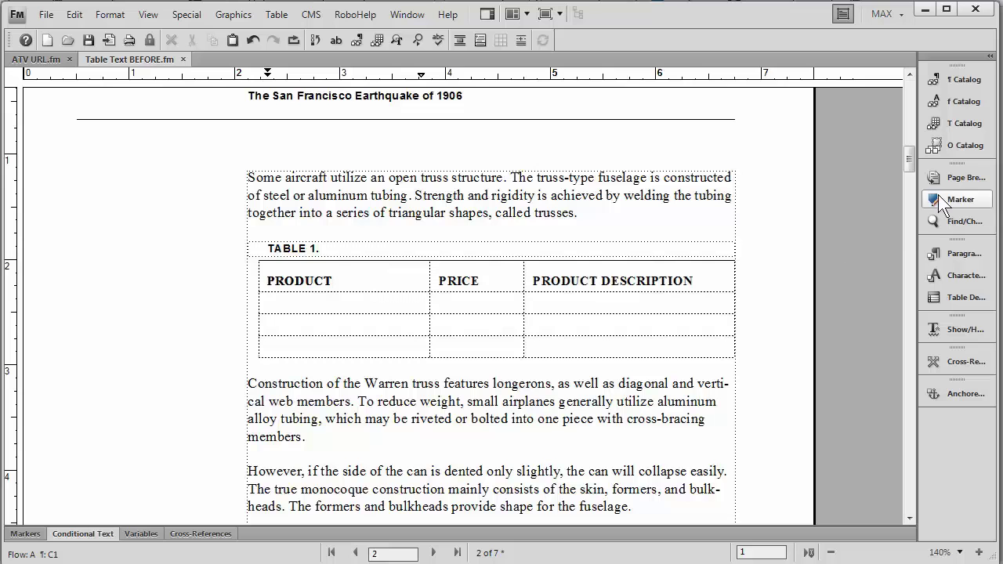
{"action": "left_click", "coordinate": [949, 298]}
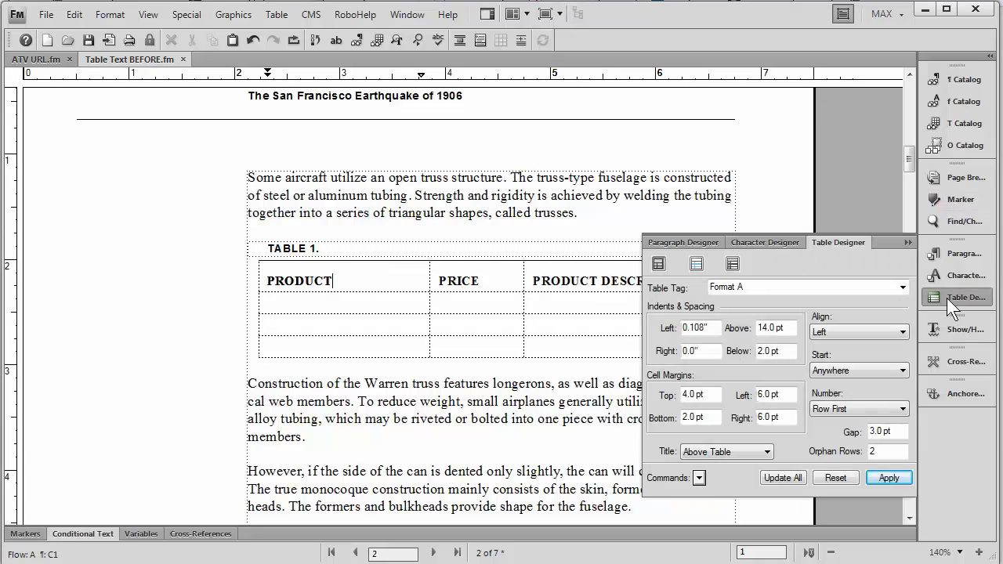
{"action": "left_click", "coordinate": [376, 284], "text": "ctrl"}
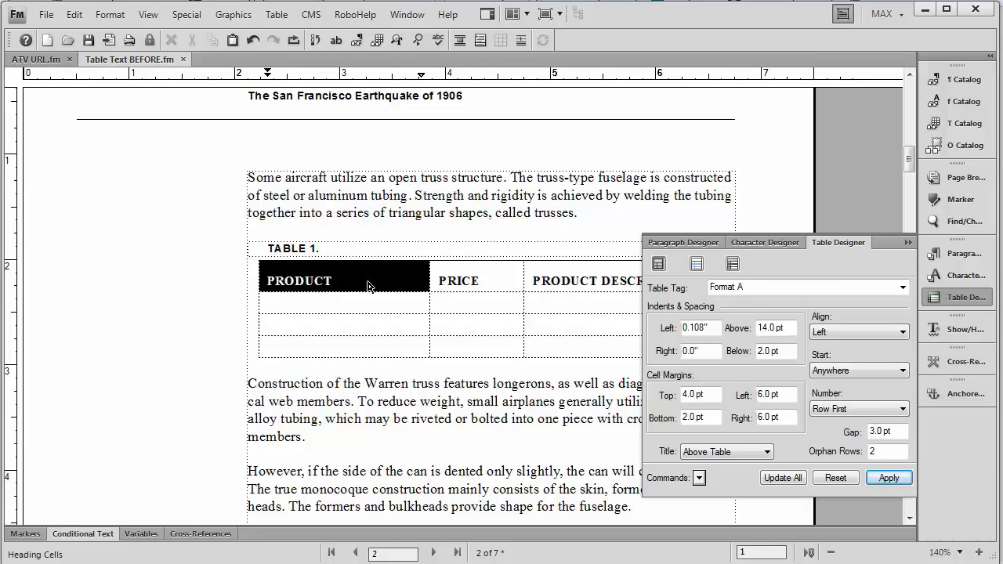
{"action": "left_click", "coordinate": [459, 285], "text": "ctrl"}
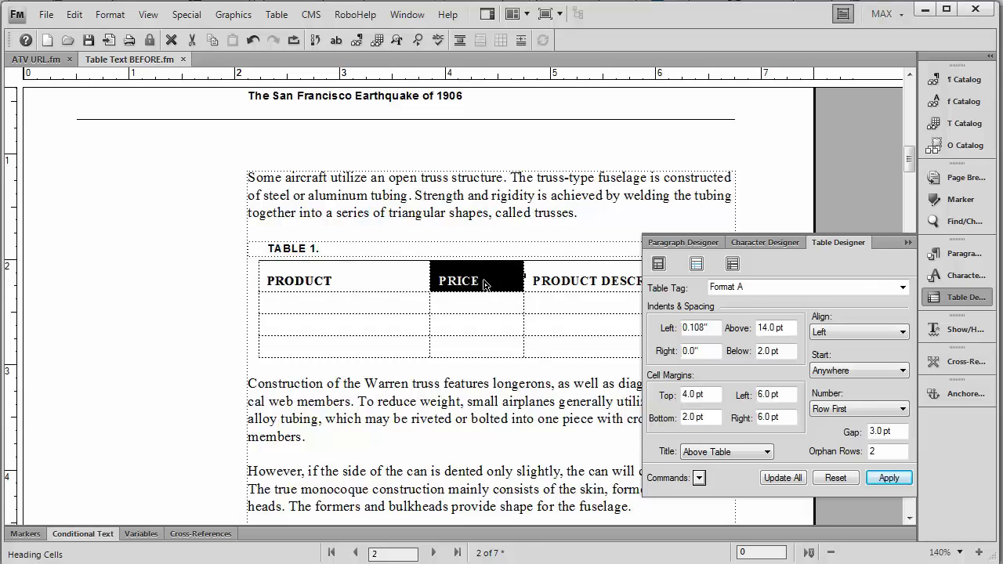
{"action": "left_click", "coordinate": [546, 282], "text": "ctrl"}
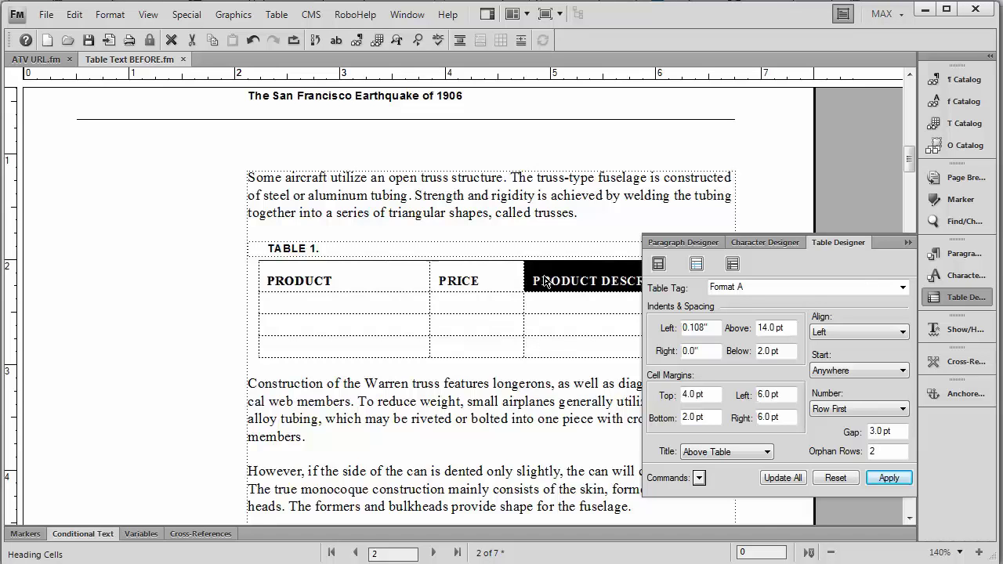
{"action": "left_click", "coordinate": [398, 308], "text": "ctrl"}
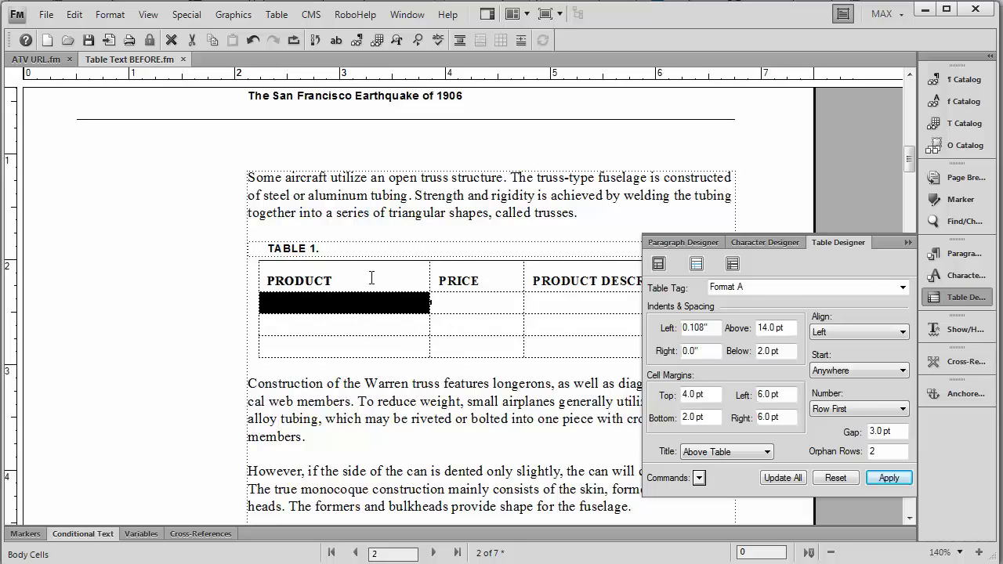
{"action": "left_click", "coordinate": [398, 277]}
{"action": "left_click", "coordinate": [399, 277], "text": "ctrl"}
{"action": "left_click", "coordinate": [472, 284], "text": "ctrl"}
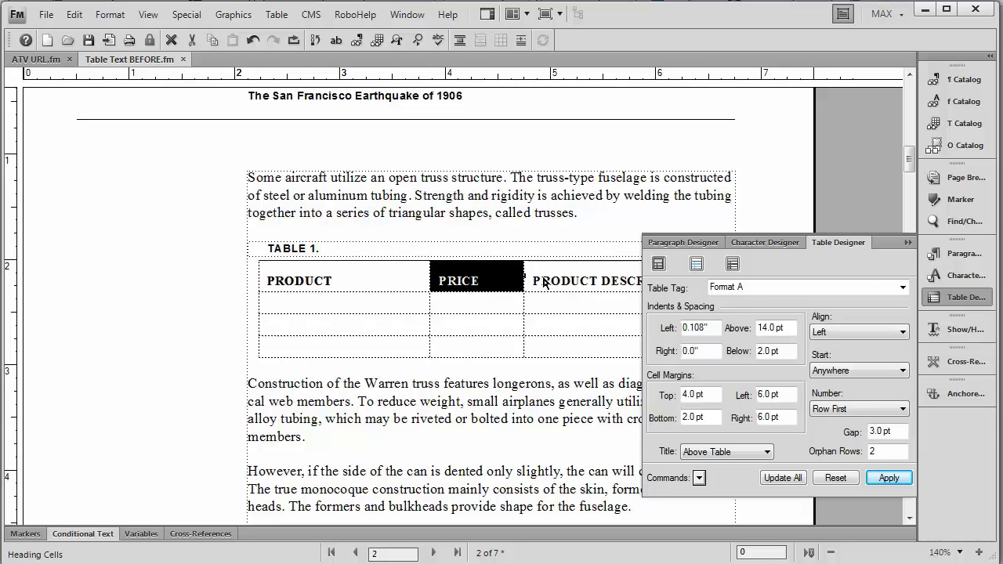
{"action": "left_click", "coordinate": [545, 284], "text": "ctrl"}
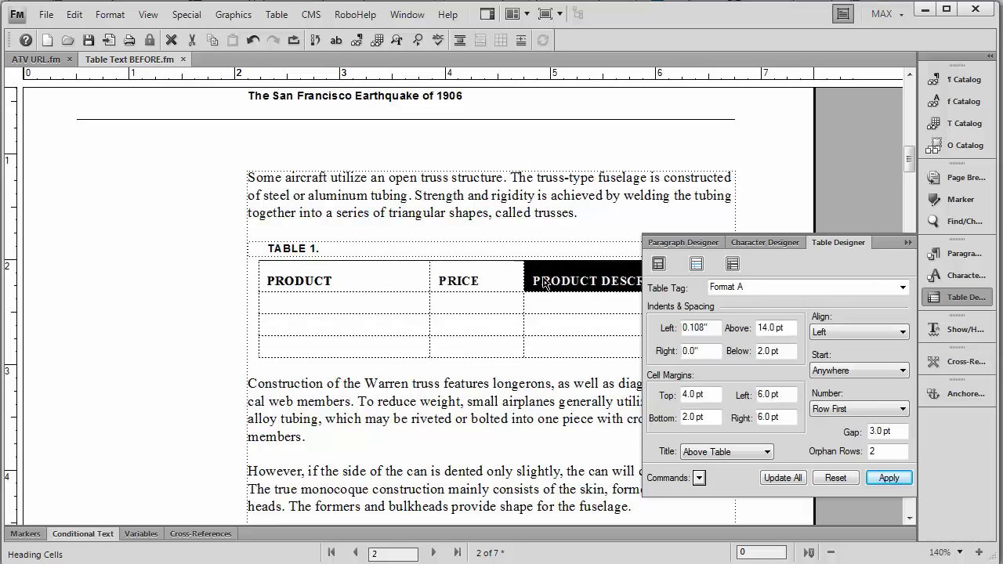
{"action": "left_click", "coordinate": [391, 279]}
Replace the Format A tag with PRICE TABLE, create it as a new format, and close the designer
{"action": "left_click", "coordinate": [751, 286]}
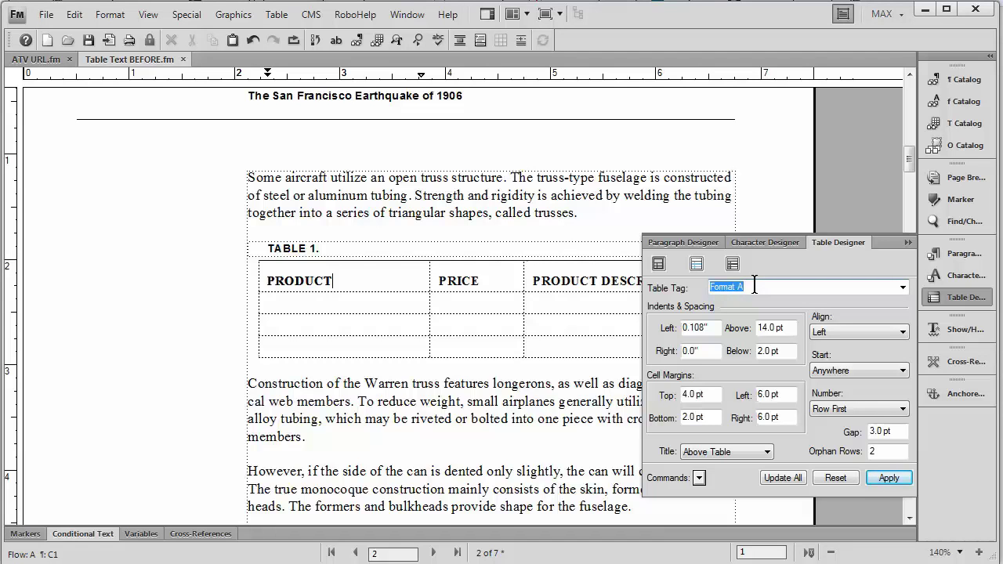
{"action": "type", "text": "pro"}
{"action": "key", "text": "BackSpace"}
{"action": "key", "text": "BackSpace"}
{"action": "key", "text": "BackSpace"}
{"action": "type", "text": "PRICE TABLE"}
{"action": "left_click", "coordinate": [883, 478]}
{"action": "key", "text": "Return"}
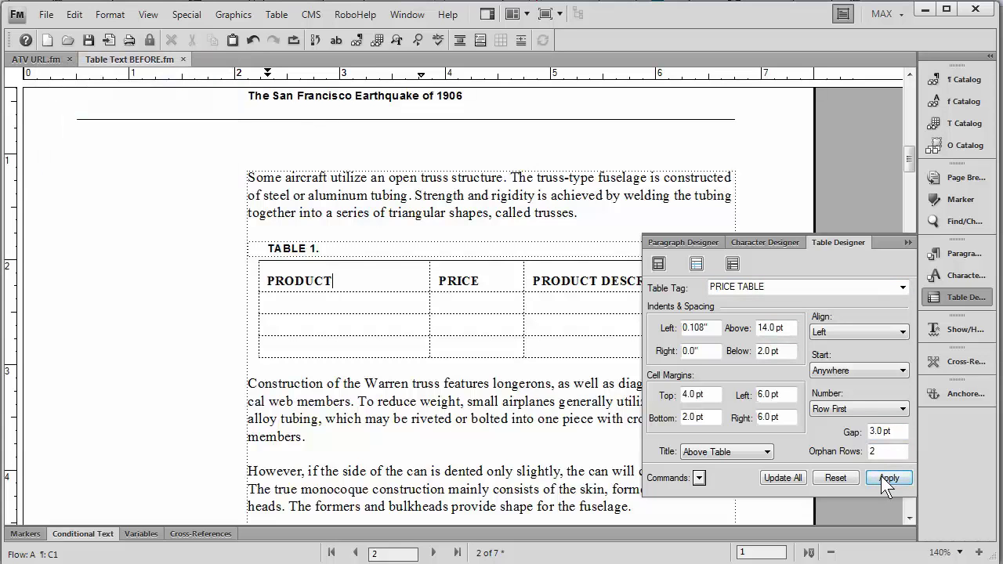
{"action": "left_click", "coordinate": [908, 242]}
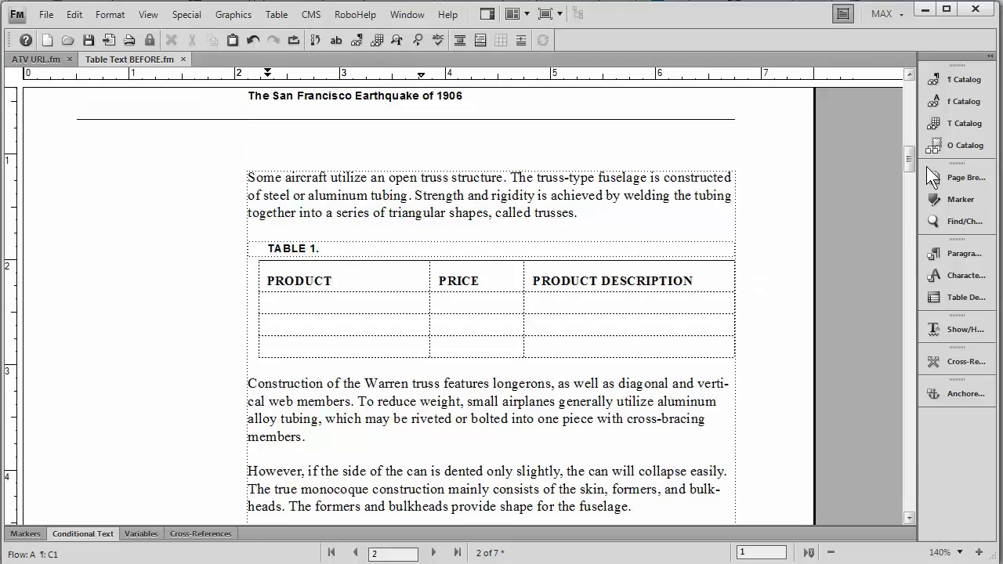
Show the Table Catalog listing PRICE TABLE, Format A and Format B, then return to the body text
{"action": "left_click", "coordinate": [953, 80]}
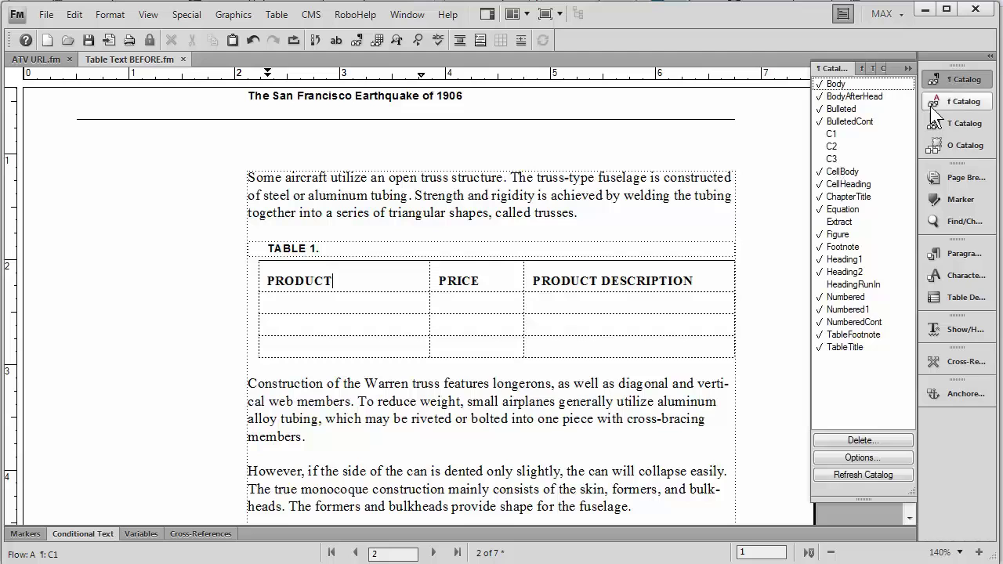
{"action": "left_click", "coordinate": [944, 124]}
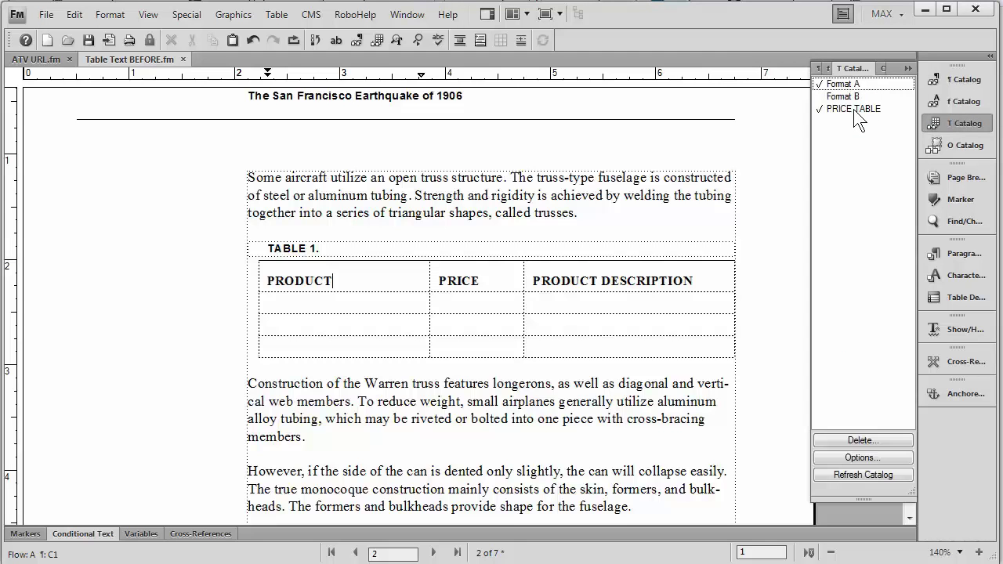
{"action": "left_click", "coordinate": [703, 429]}
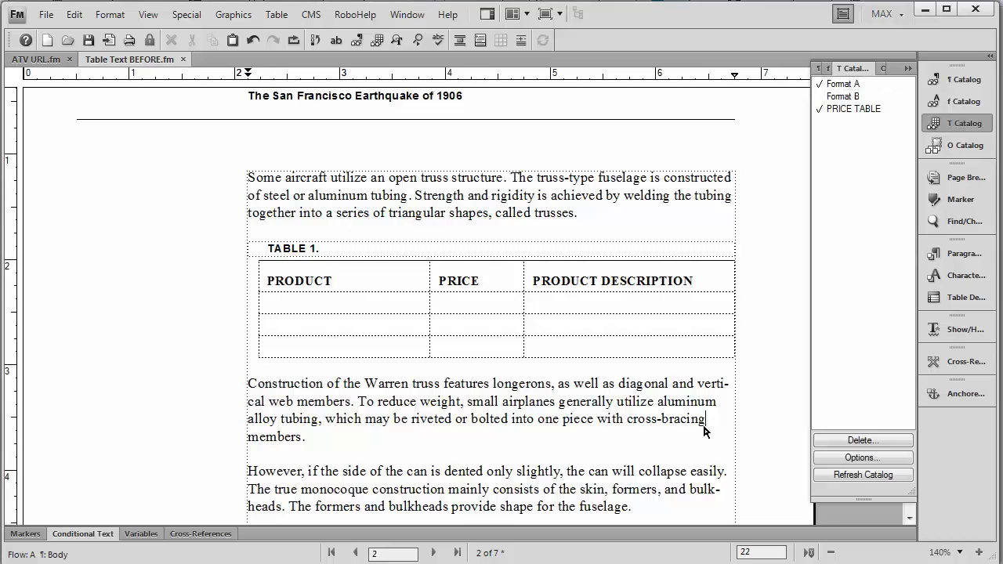
{"action": "scroll", "coordinate": [705, 430], "scroll_direction": "down", "scroll_amount": 2}
{"action": "scroll", "coordinate": [705, 430], "scroll_direction": "down", "scroll_amount": 4}
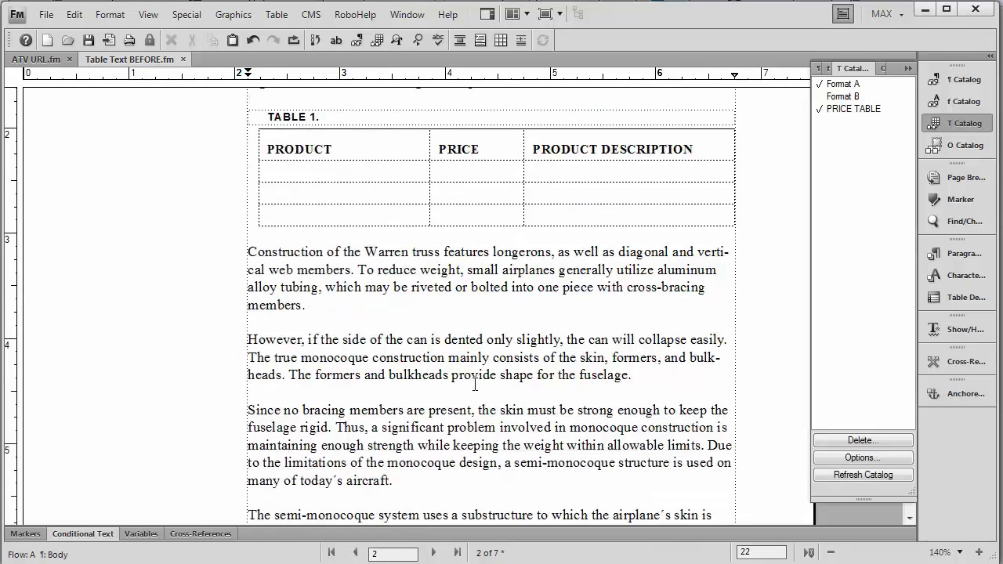
{"action": "left_click", "coordinate": [276, 14]}
{"action": "left_click", "coordinate": [288, 33]}
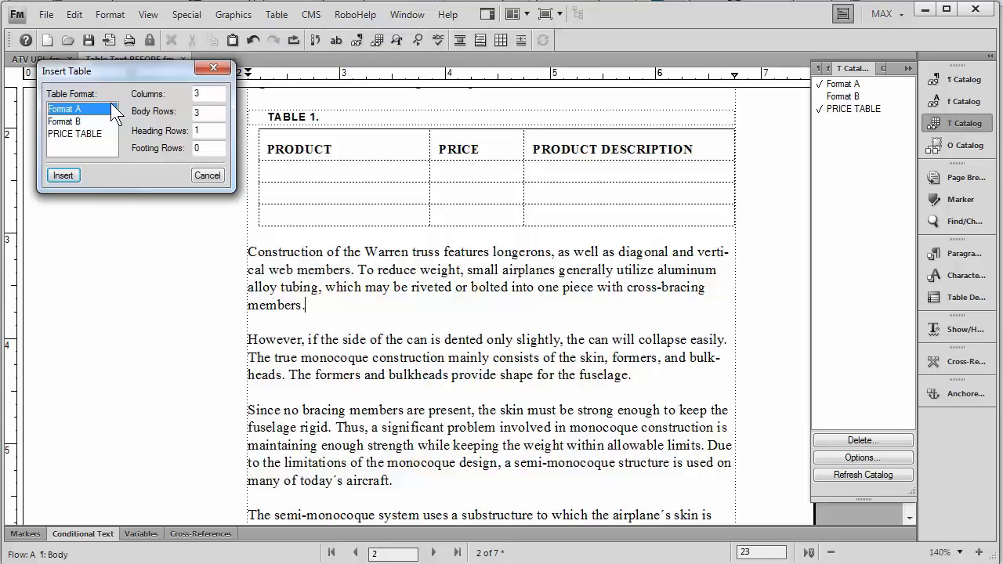
{"action": "left_click", "coordinate": [79, 175]}
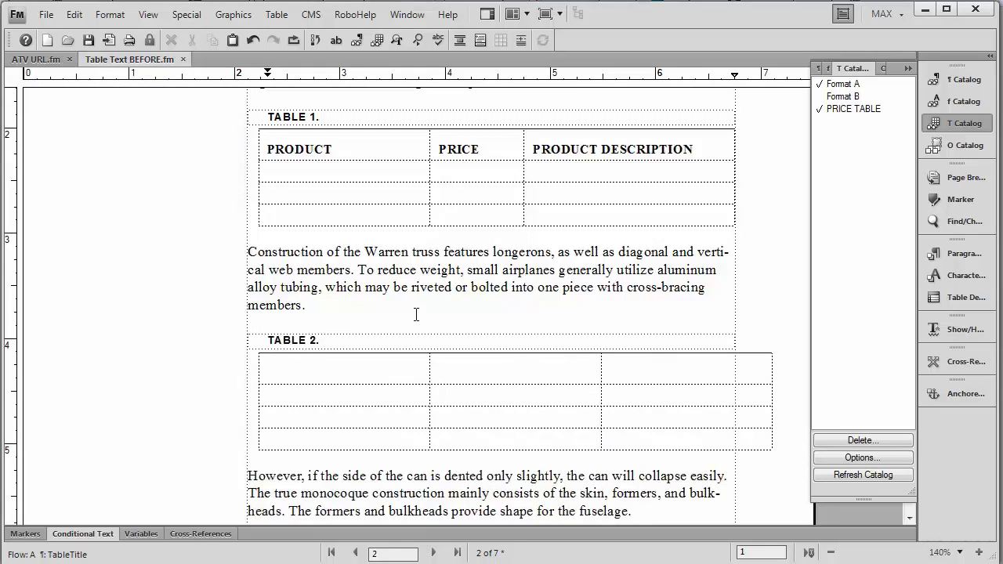
{"action": "left_click", "coordinate": [479, 381], "text": "ctrl"}
{"action": "key", "text": "ctrl+a"}
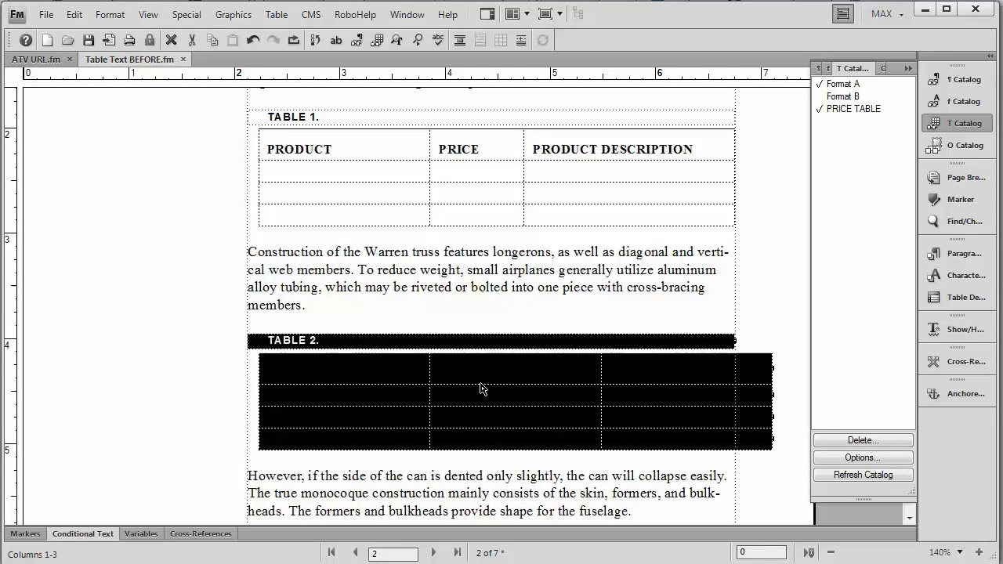
{"action": "key", "text": "ctrl+x"}
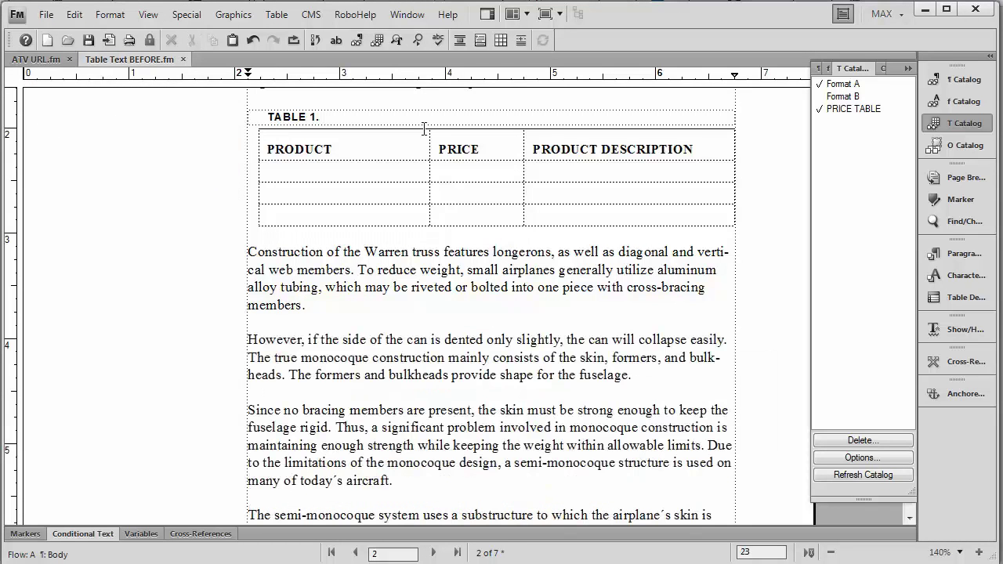
Insert a PRICE TABLE table after the Warren truss paragraph and check its three headings
{"action": "left_click", "coordinate": [278, 14]}
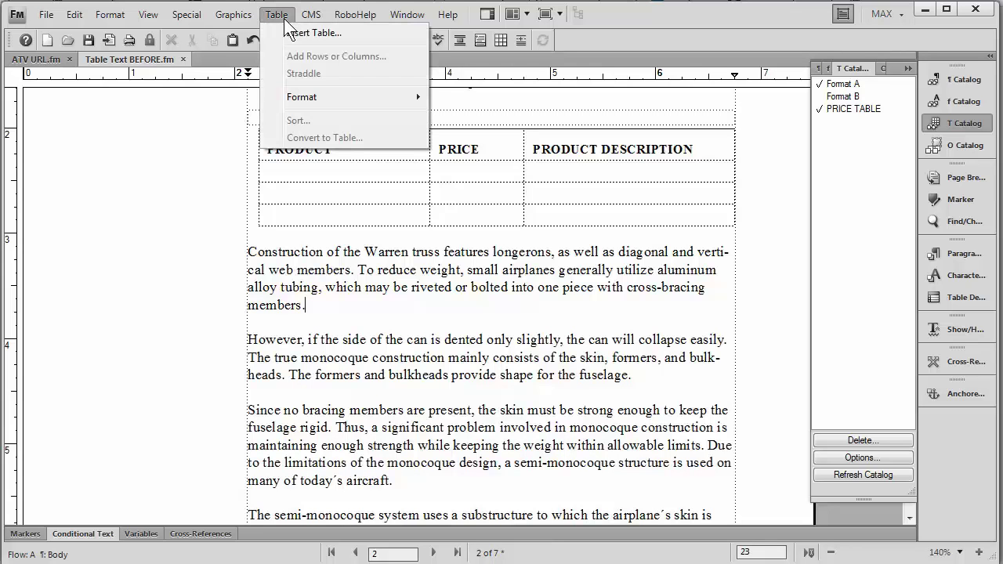
{"action": "left_click", "coordinate": [289, 32]}
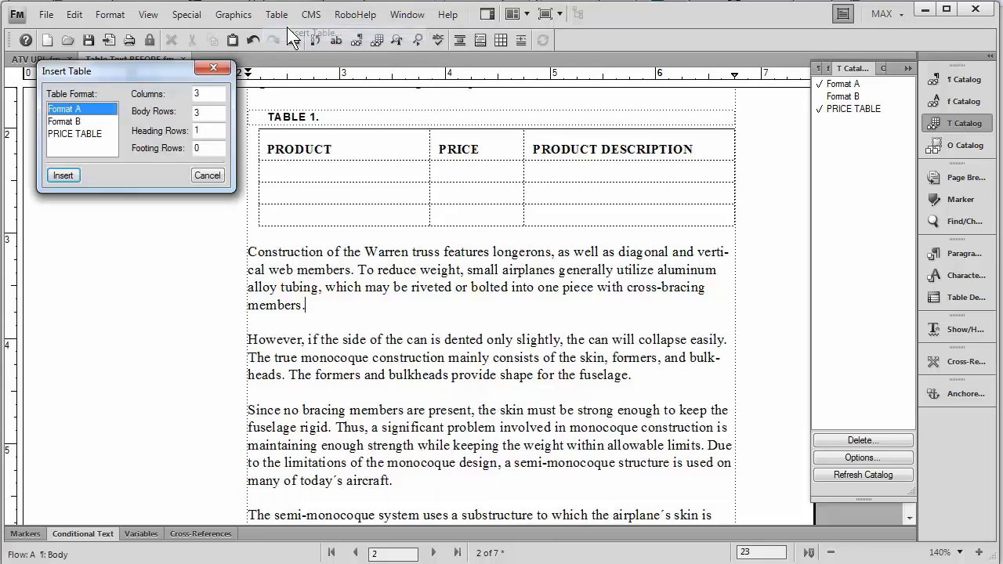
{"action": "left_click", "coordinate": [74, 134]}
{"action": "left_click", "coordinate": [68, 179]}
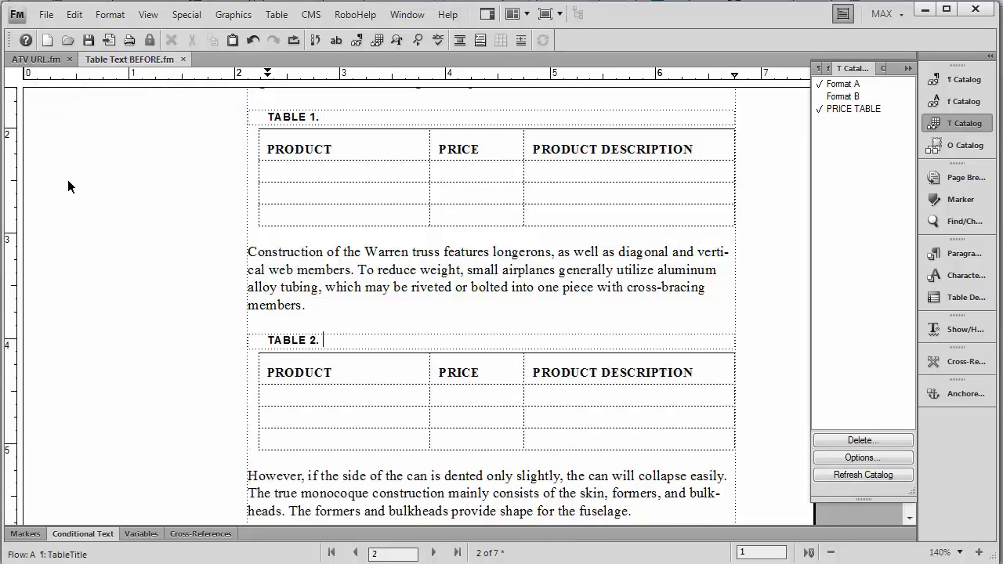
{"action": "left_click", "coordinate": [372, 385], "text": "ctrl"}
{"action": "left_click", "coordinate": [448, 375], "text": "ctrl"}
{"action": "left_click", "coordinate": [542, 373], "text": "ctrl"}
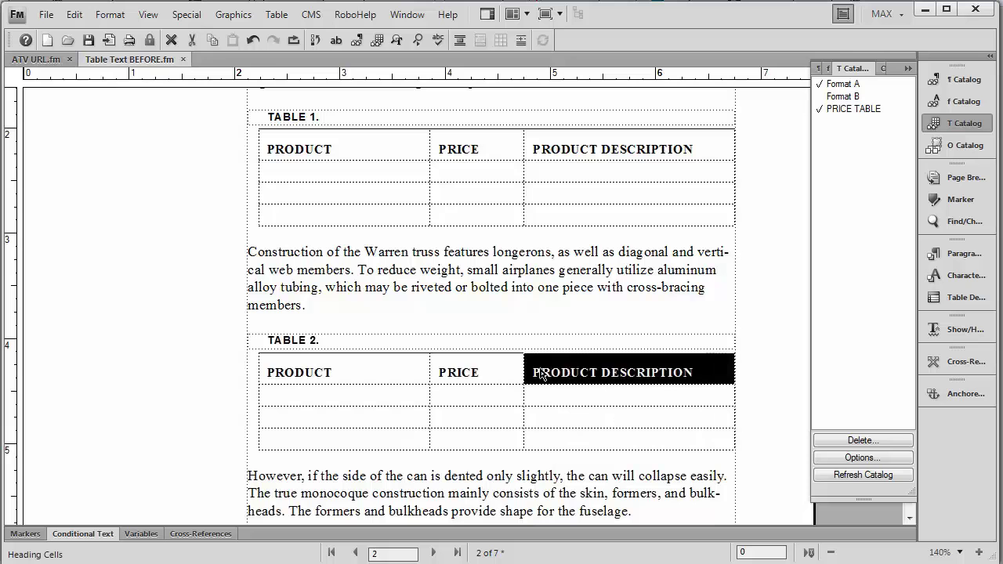
Verify the PRODUCT, PRICE and PRODUCT DESCRIPTION heading autonumbers in the Paragraph Designer, then close it
{"action": "left_click", "coordinate": [452, 375]}
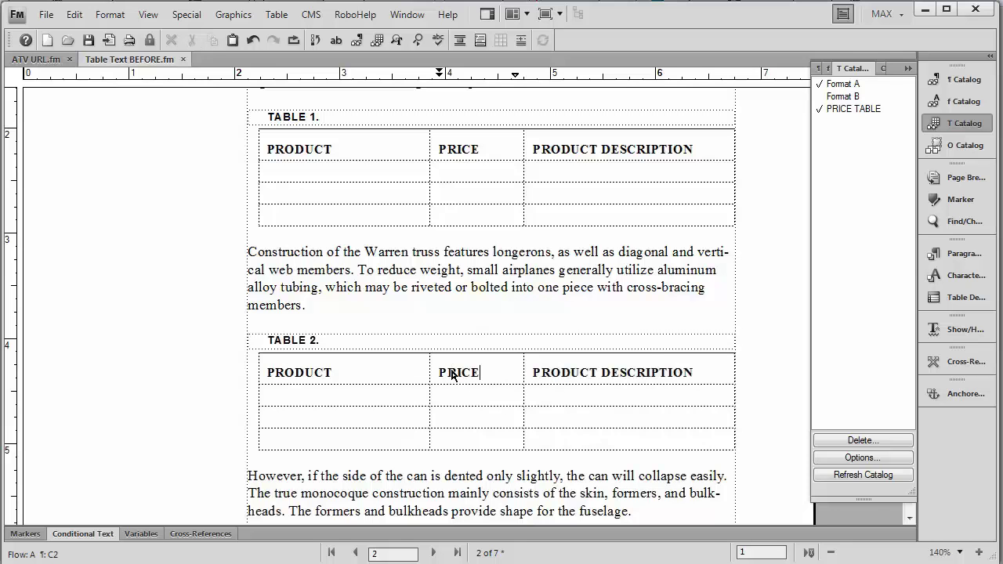
{"action": "key", "text": "ctrl+m"}
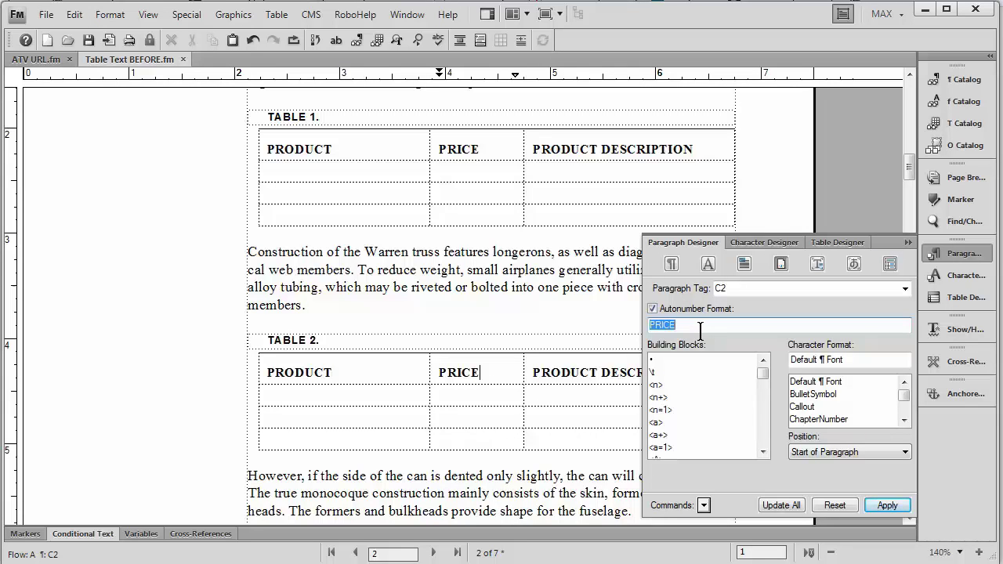
{"action": "left_click", "coordinate": [366, 382]}
{"action": "left_click", "coordinate": [475, 380]}
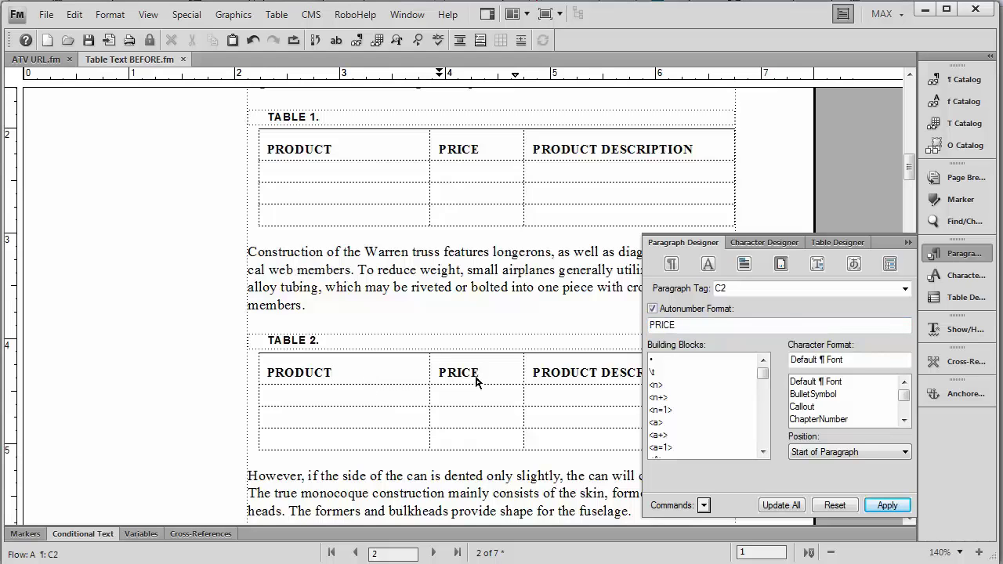
{"action": "left_click", "coordinate": [565, 375]}
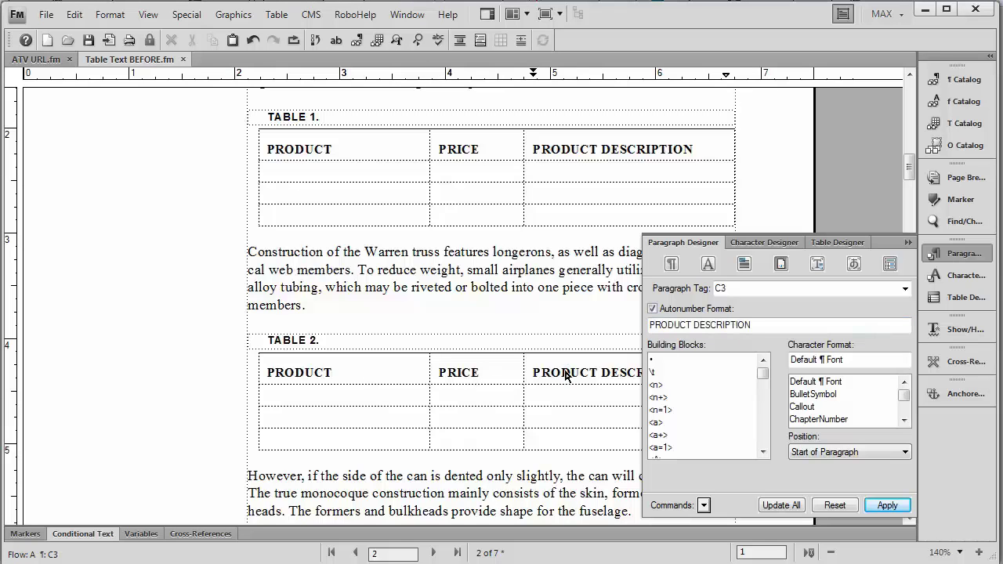
{"action": "left_click", "coordinate": [907, 242]}
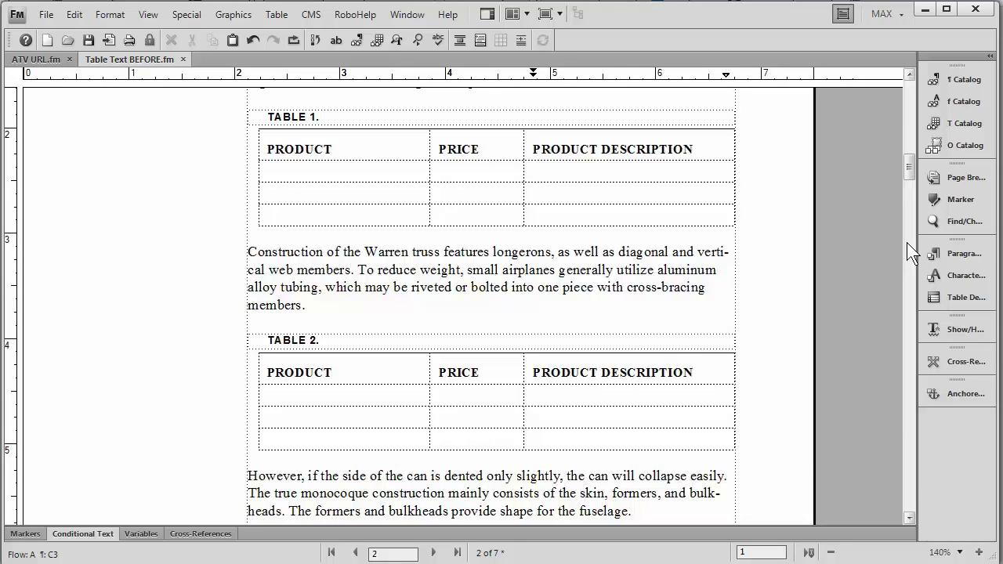
{"action": "left_click", "coordinate": [910, 518]}
{"action": "left_click", "coordinate": [909, 518]}
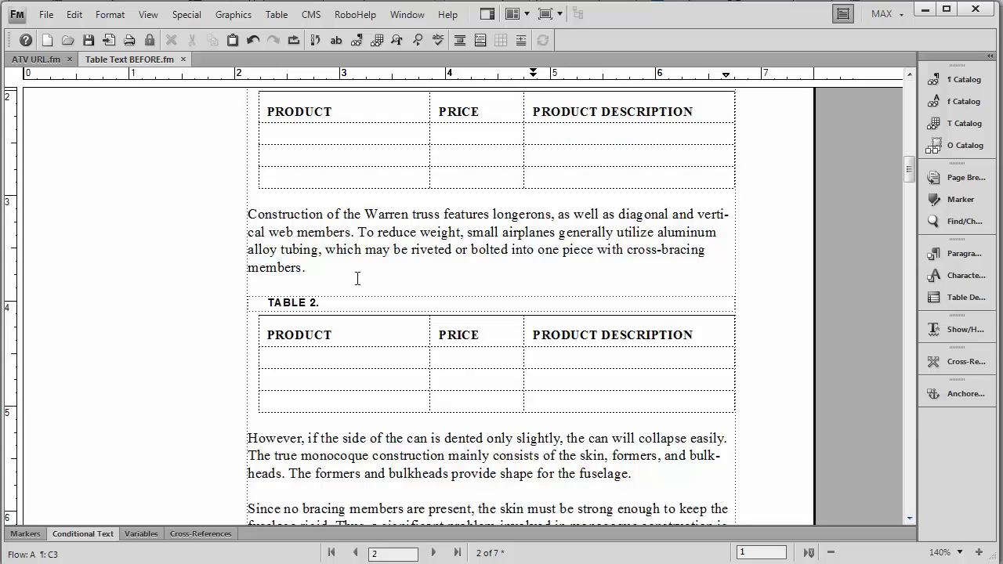